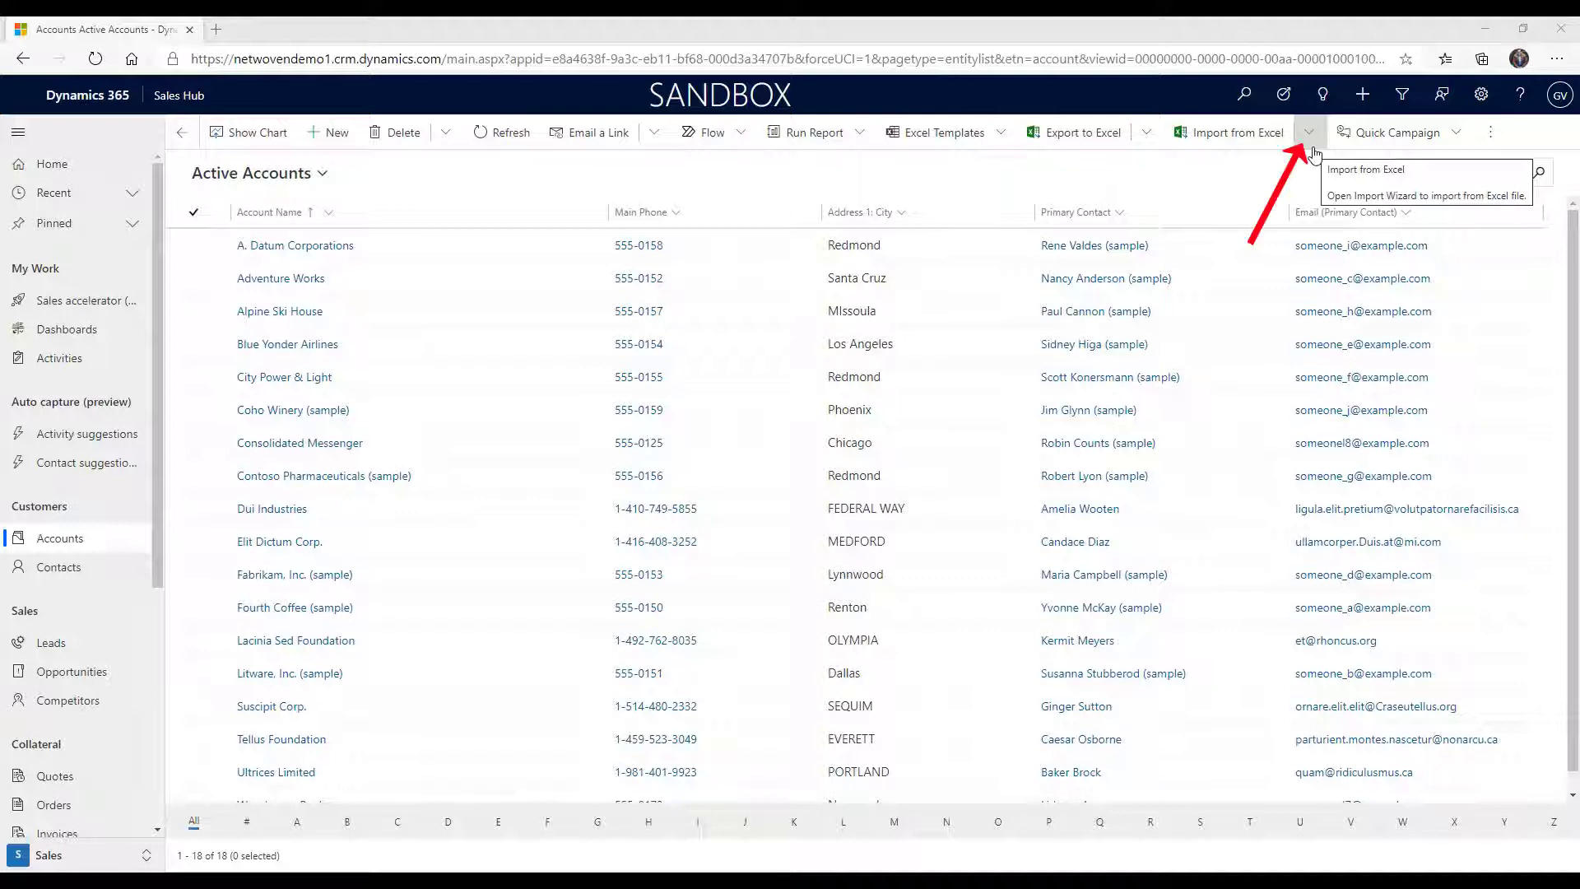
Choose Import from CSV from the Accounts' Import from Excel dropdown.
left_click(1310, 140)
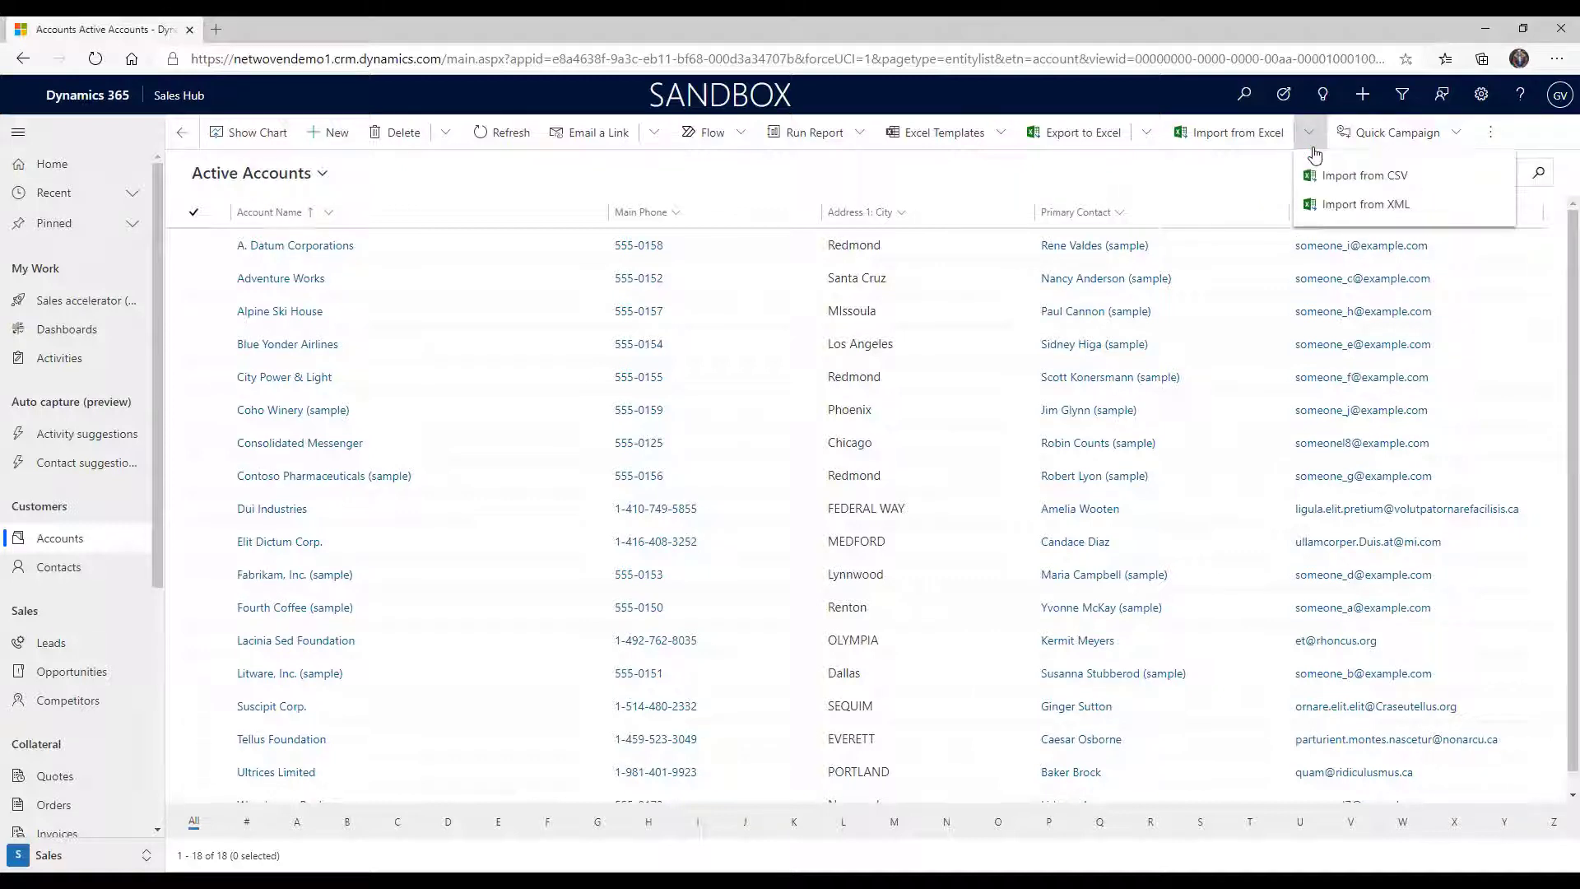
left_click(1391, 178)
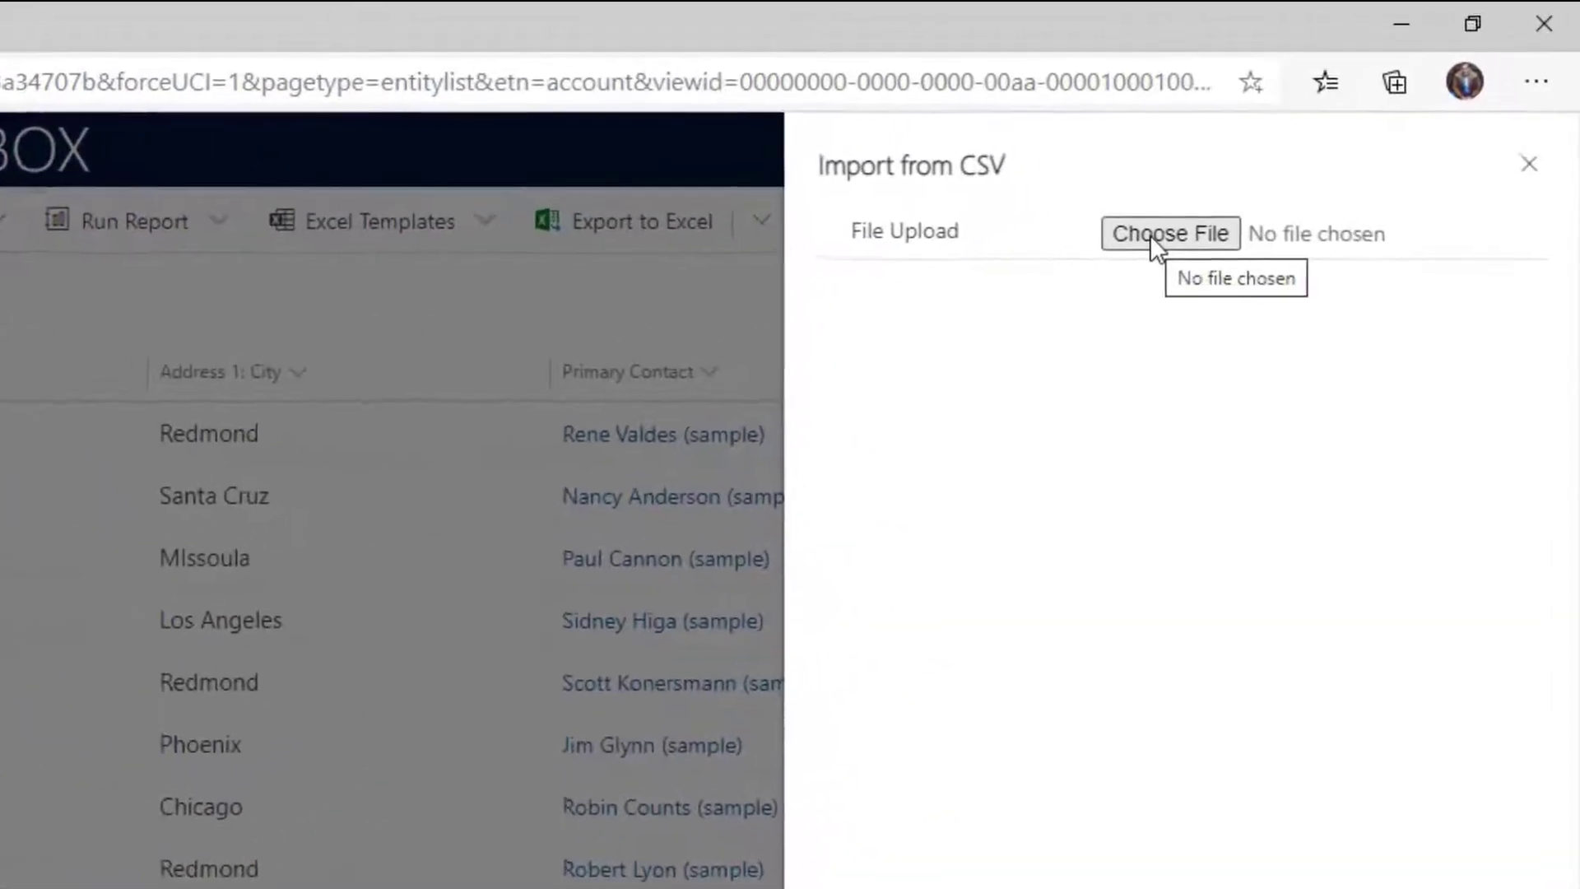
Load the 75-byte CSV file, leaving Allow Duplicates set to No.
left_click(1149, 234)
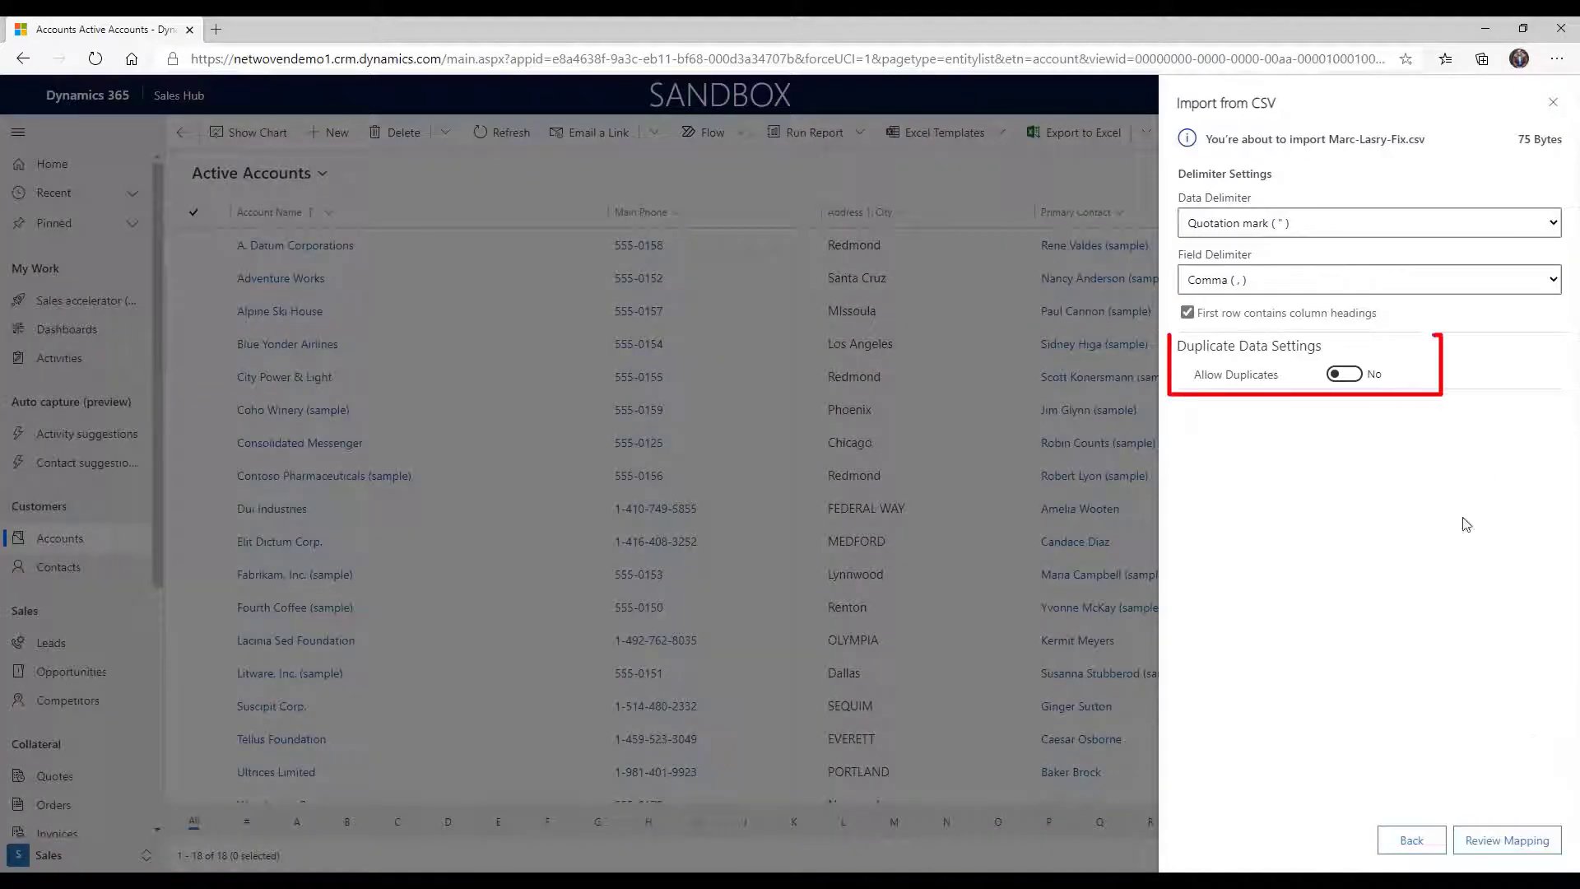
left_click(1338, 378)
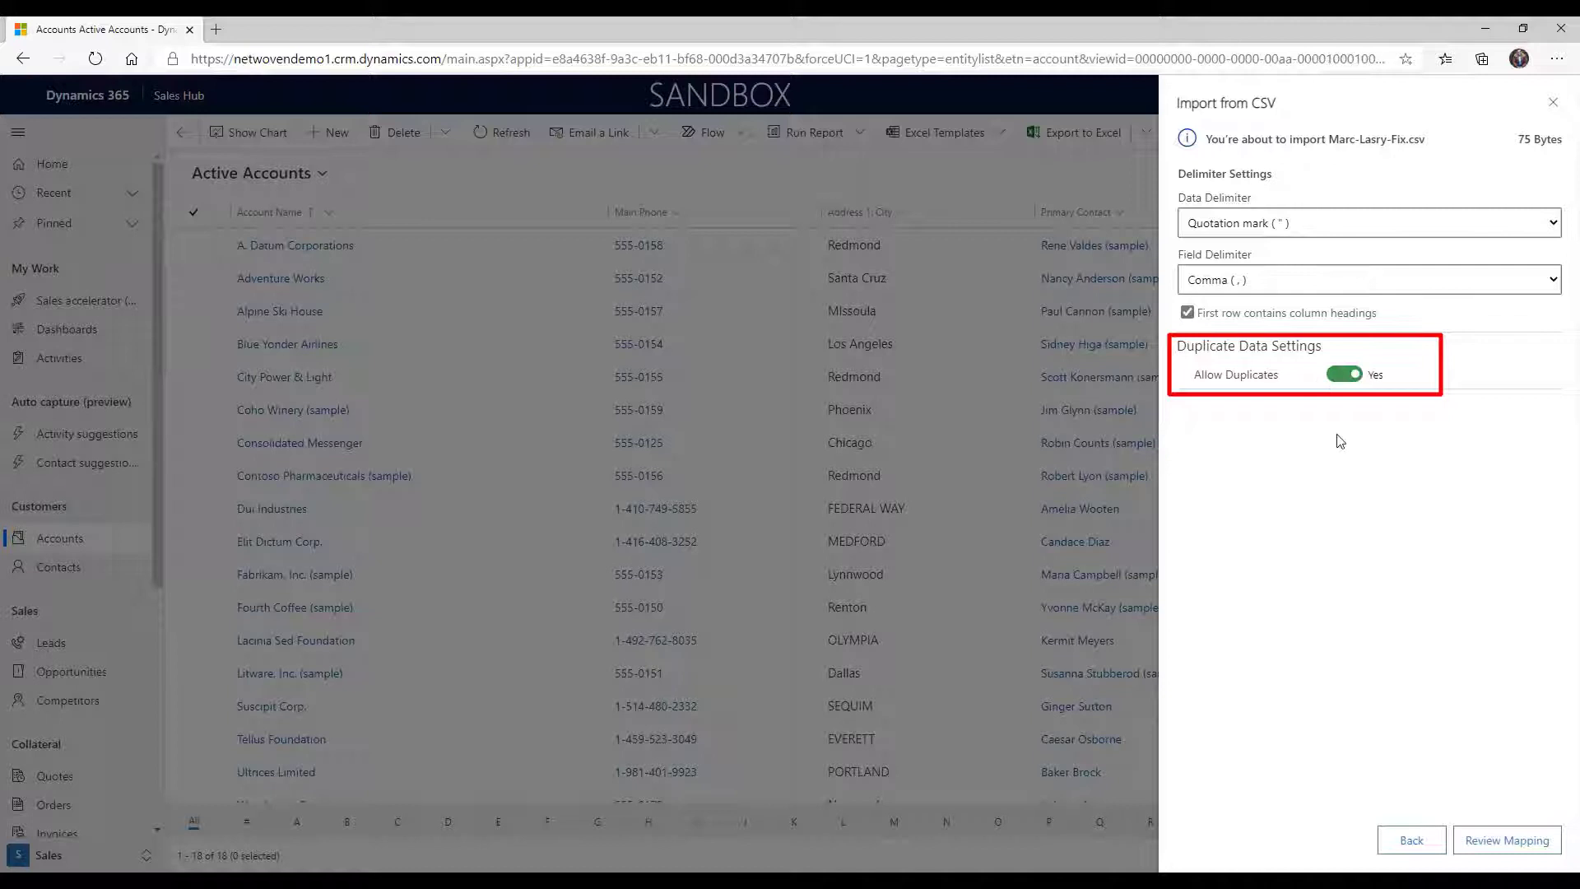
left_click(1346, 377)
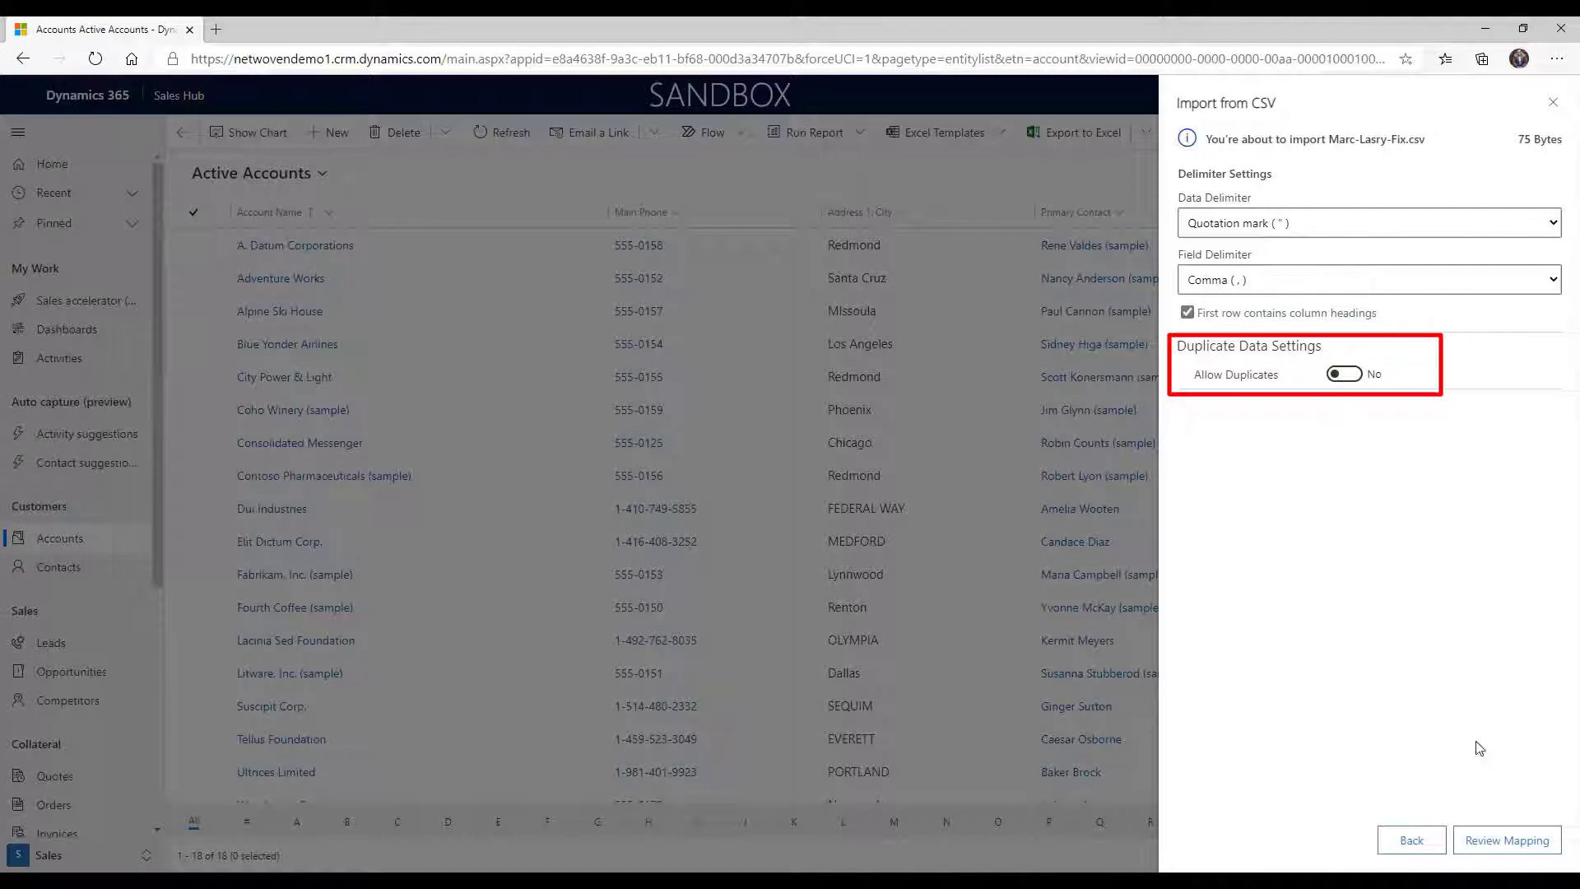
Review the column mapping and map Account Name to the file's Name column.
left_click(1496, 839)
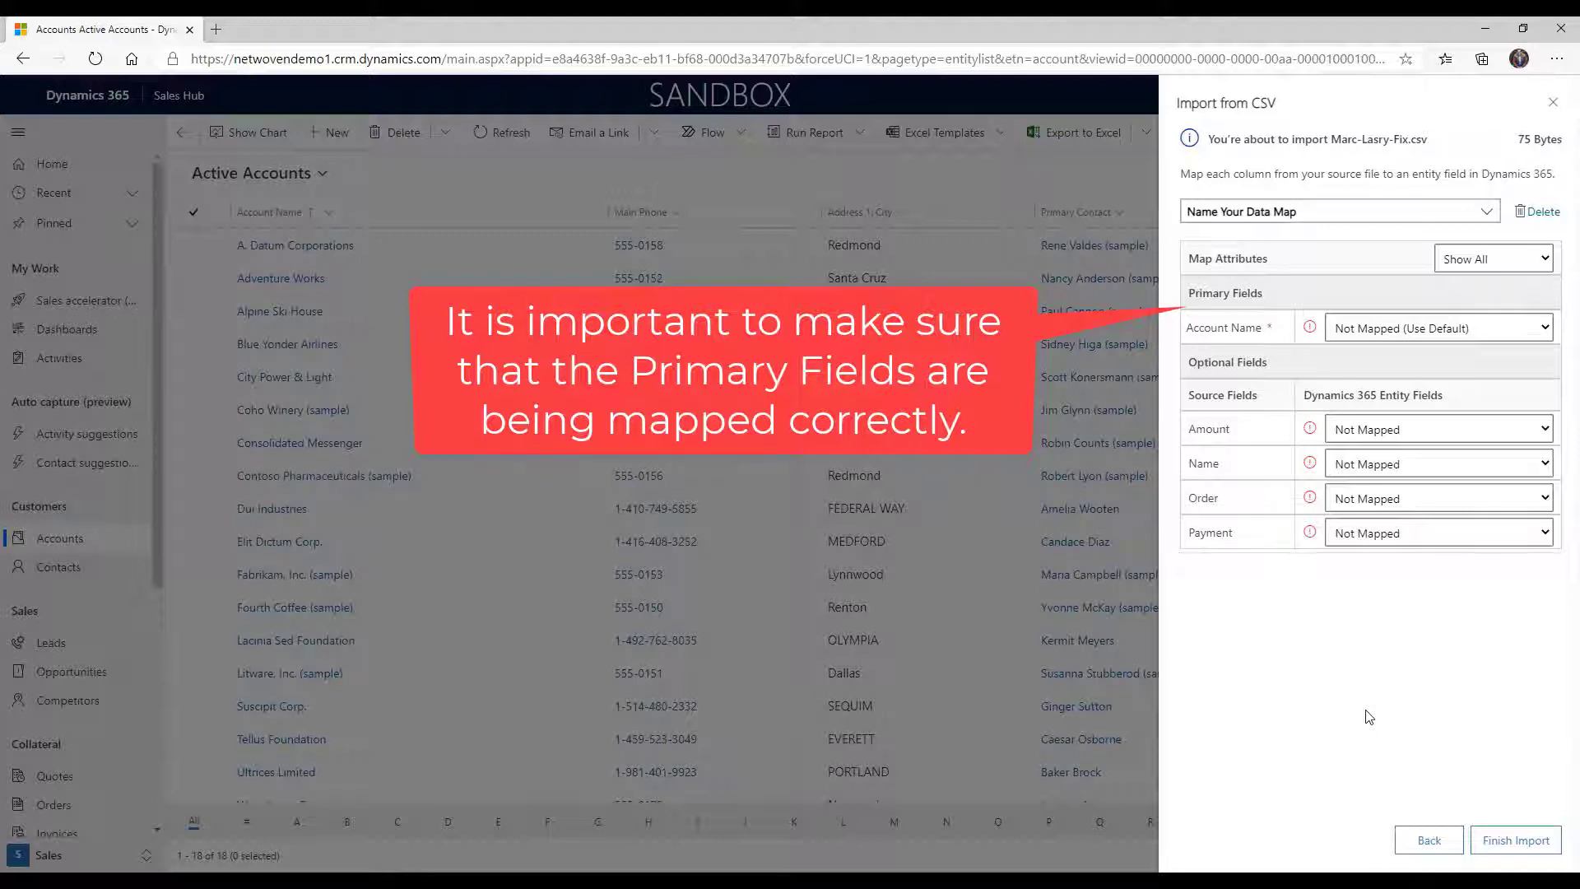
left_click(1522, 841)
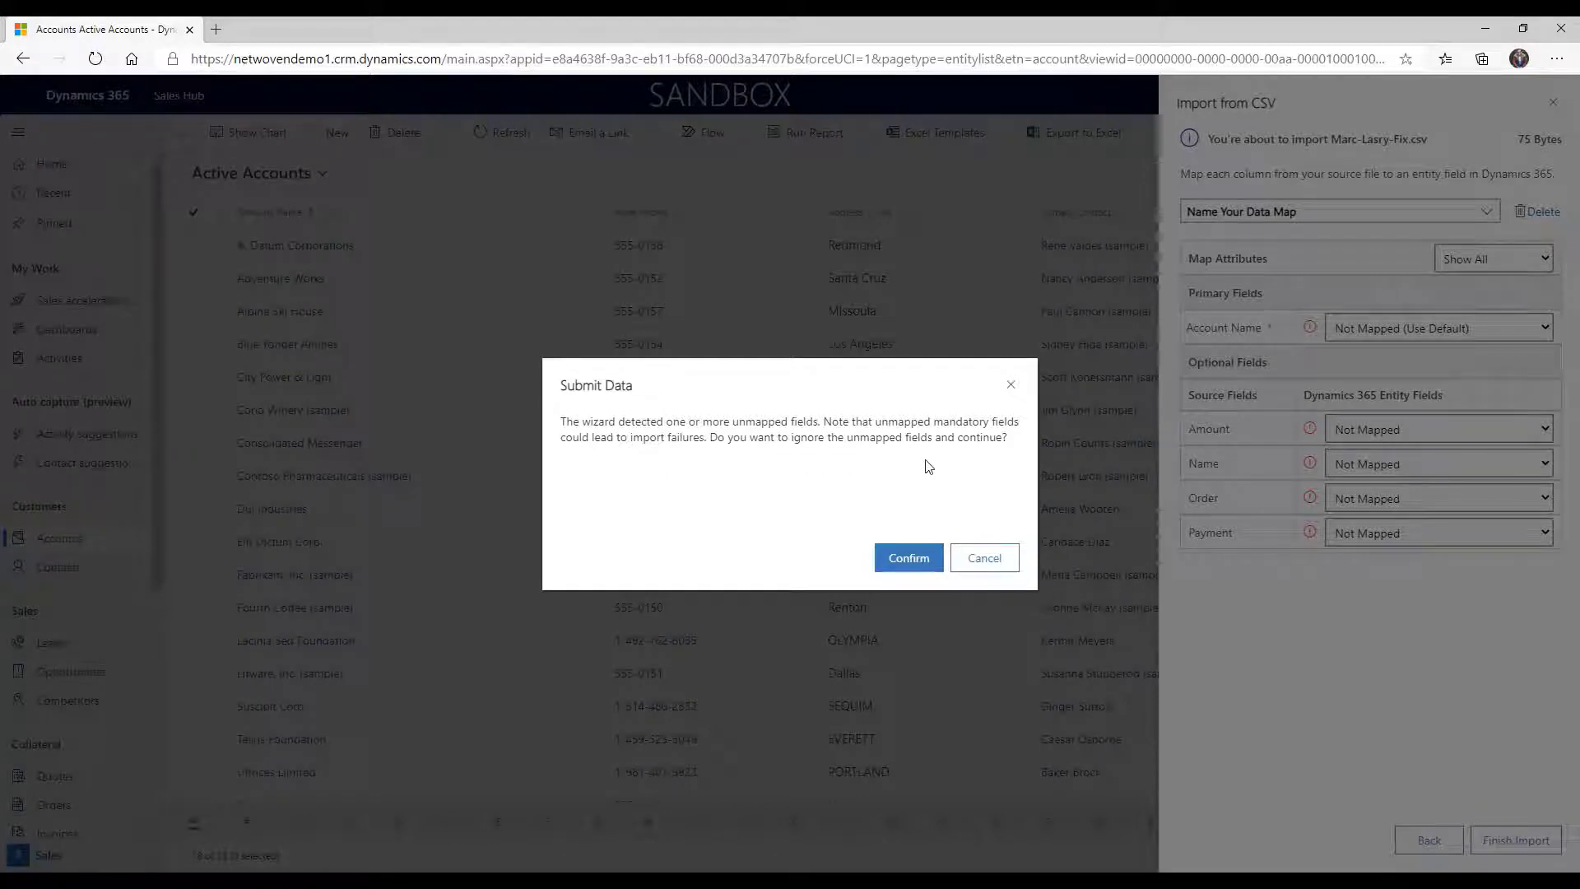
left_click(980, 558)
left_click(1450, 330)
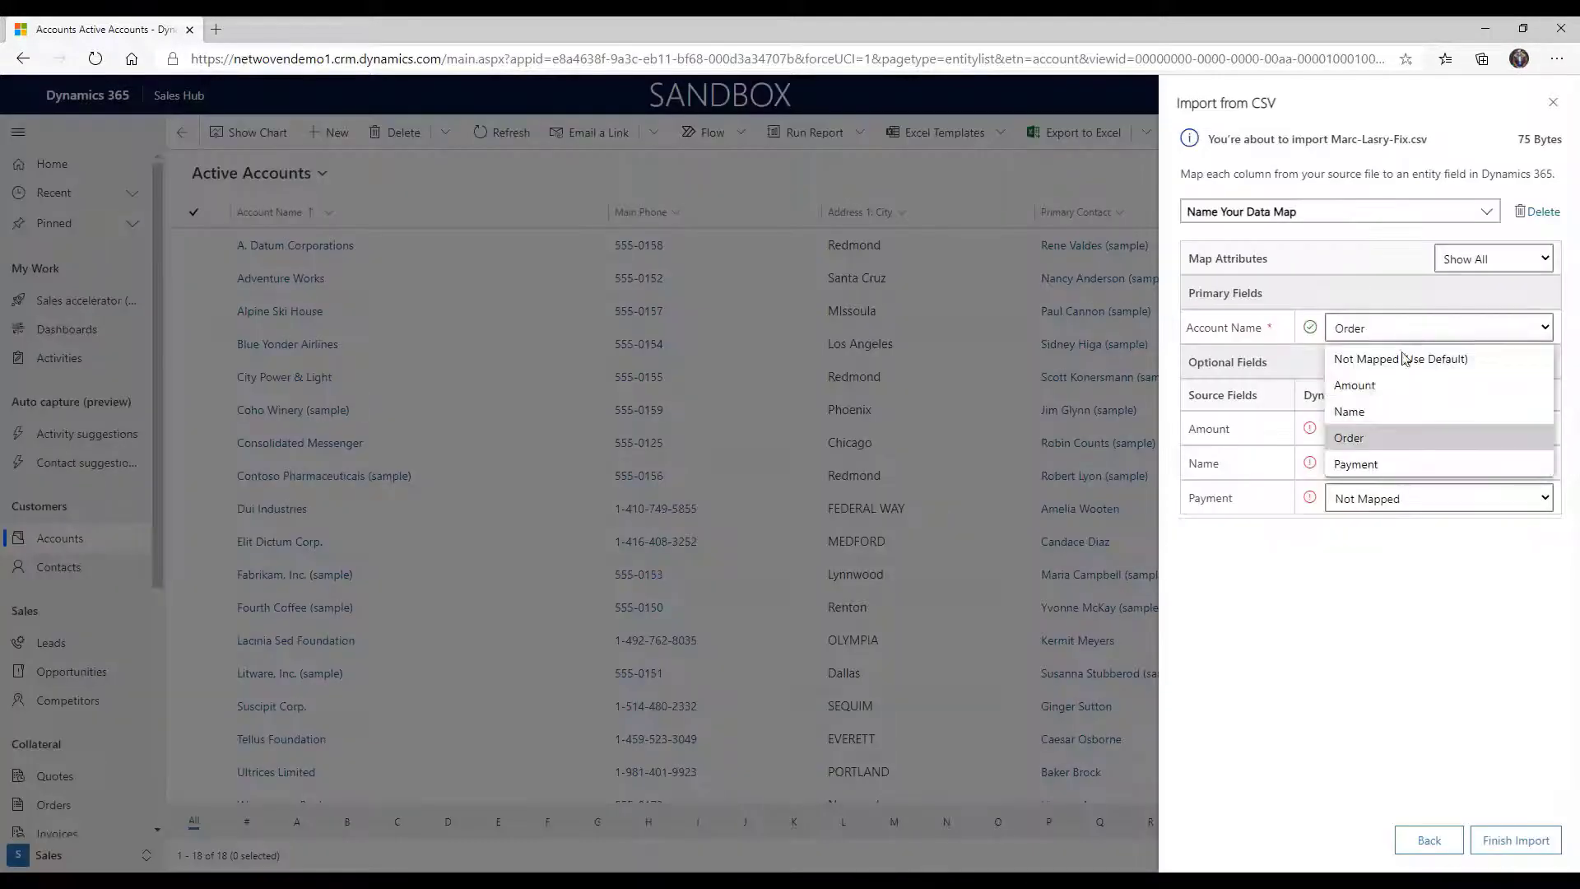
left_click(1397, 409)
Set the Payment, Order and Amount columns to Ignore and finish the import.
left_click(1414, 499)
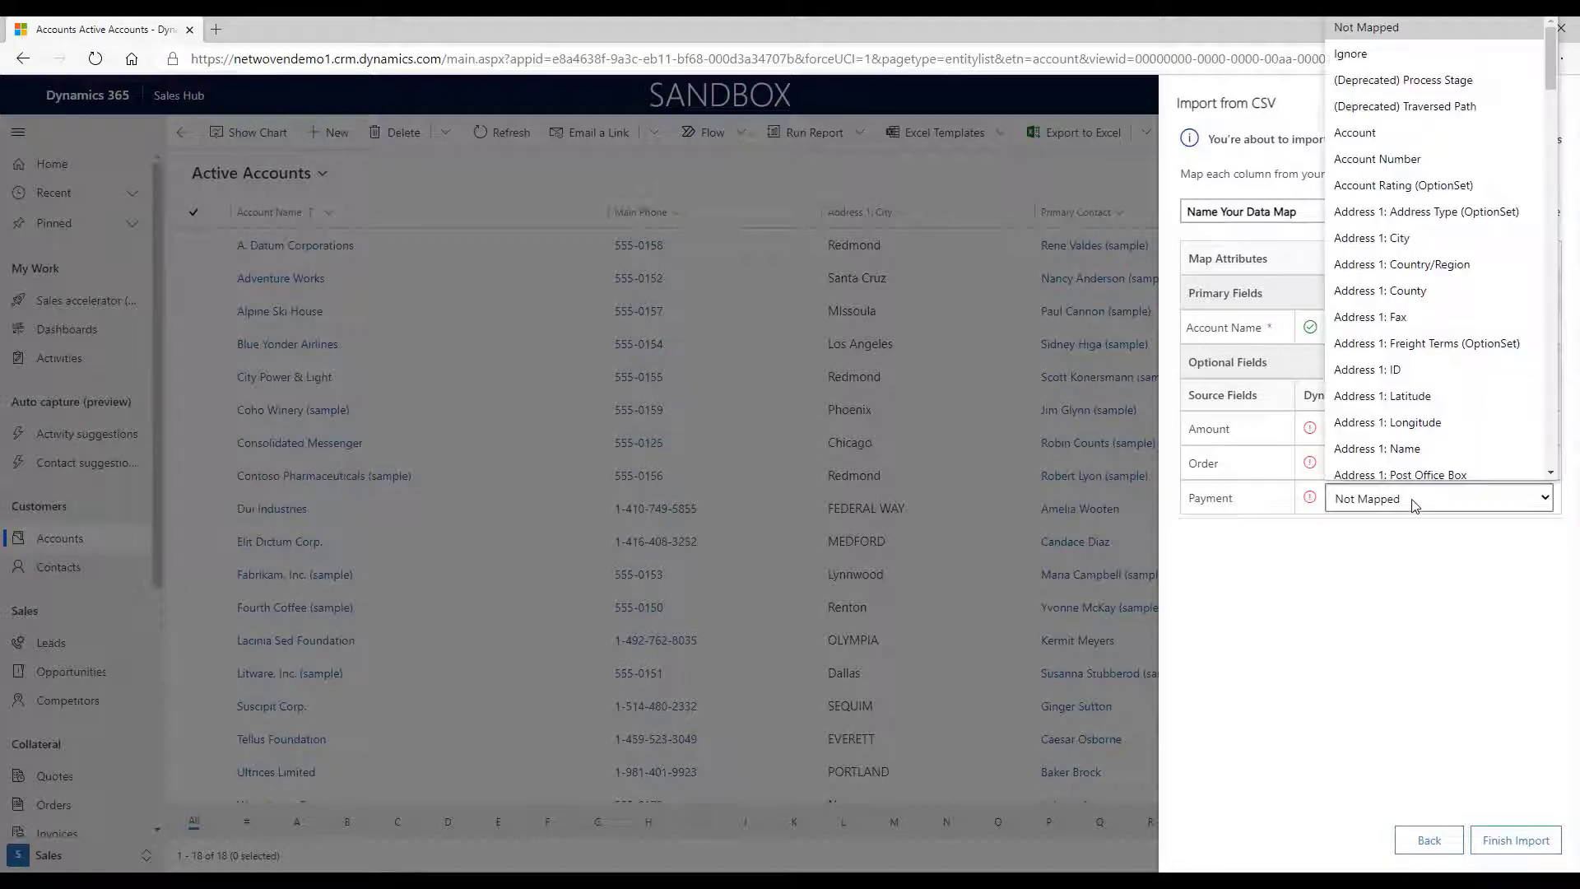
mouse_move(1552, 50)
left_mouse_down()
mouse_move(1553, 377)
mouse_move(1552, 54)
left_mouse_up()
left_click(1354, 55)
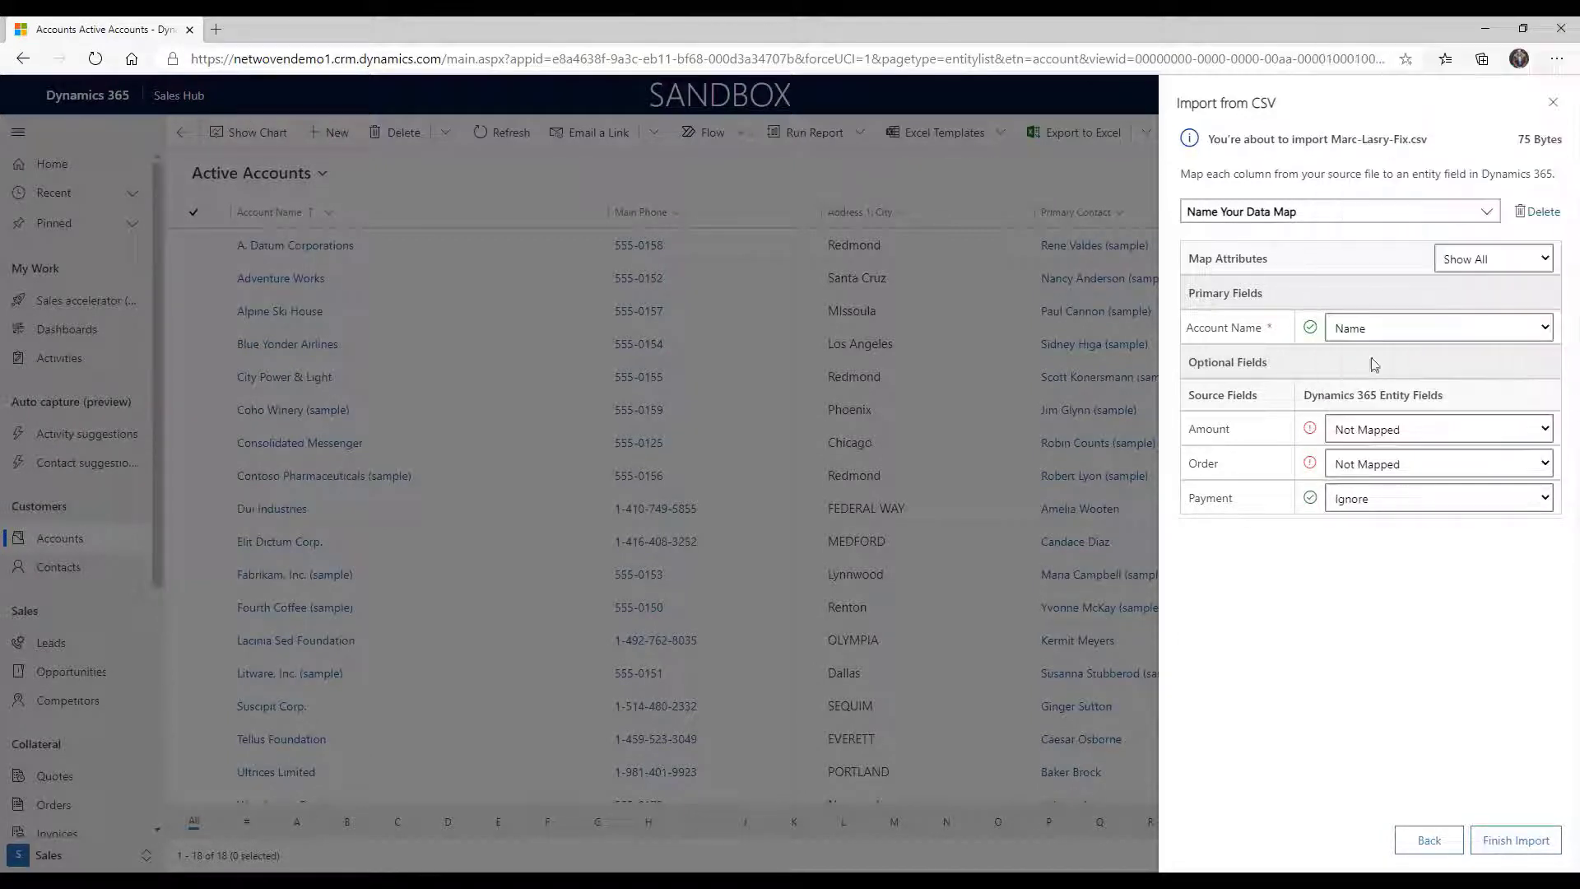
left_click(1378, 465)
left_click(1354, 54)
left_click(1439, 429)
left_click(1354, 482)
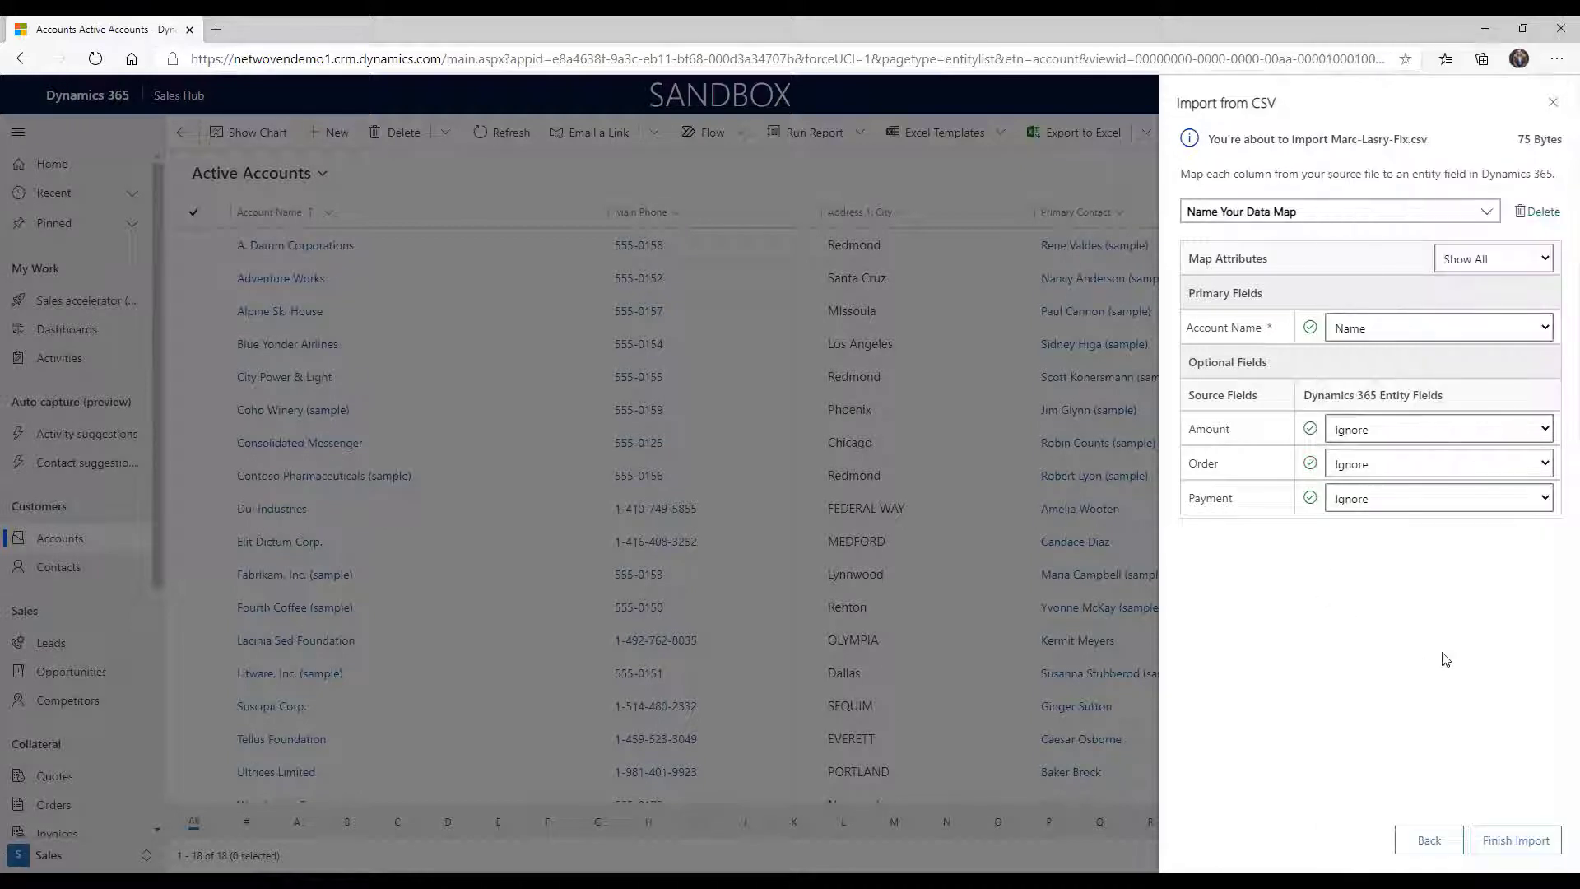
left_click(1506, 842)
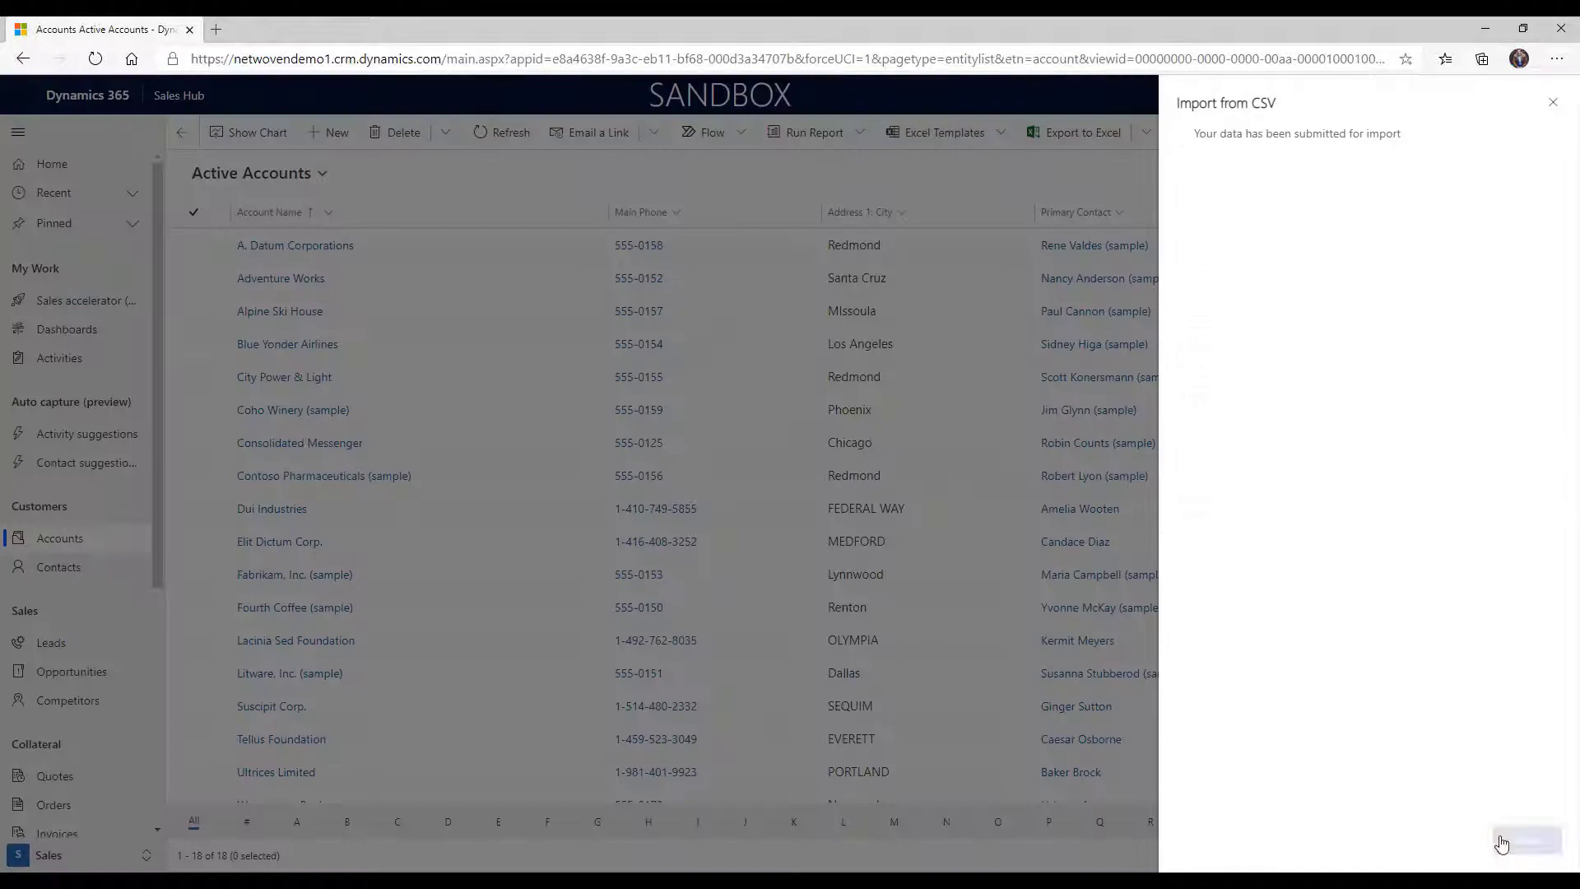
Close the submitted CSV import and go to Settings > System > Data Management.
left_click(1525, 839)
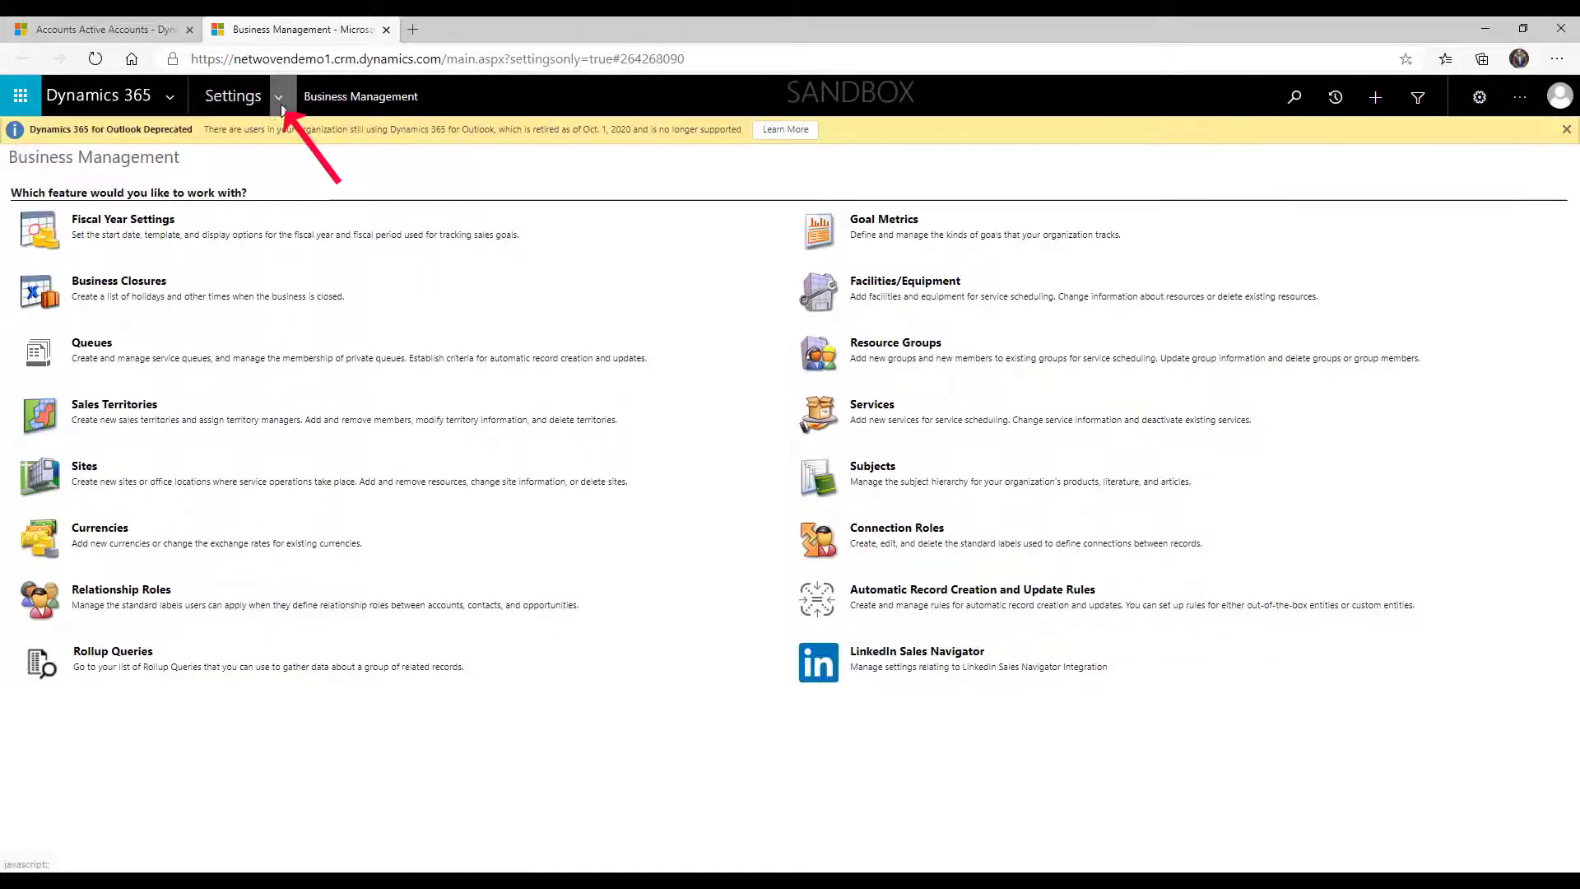
left_click(279, 99)
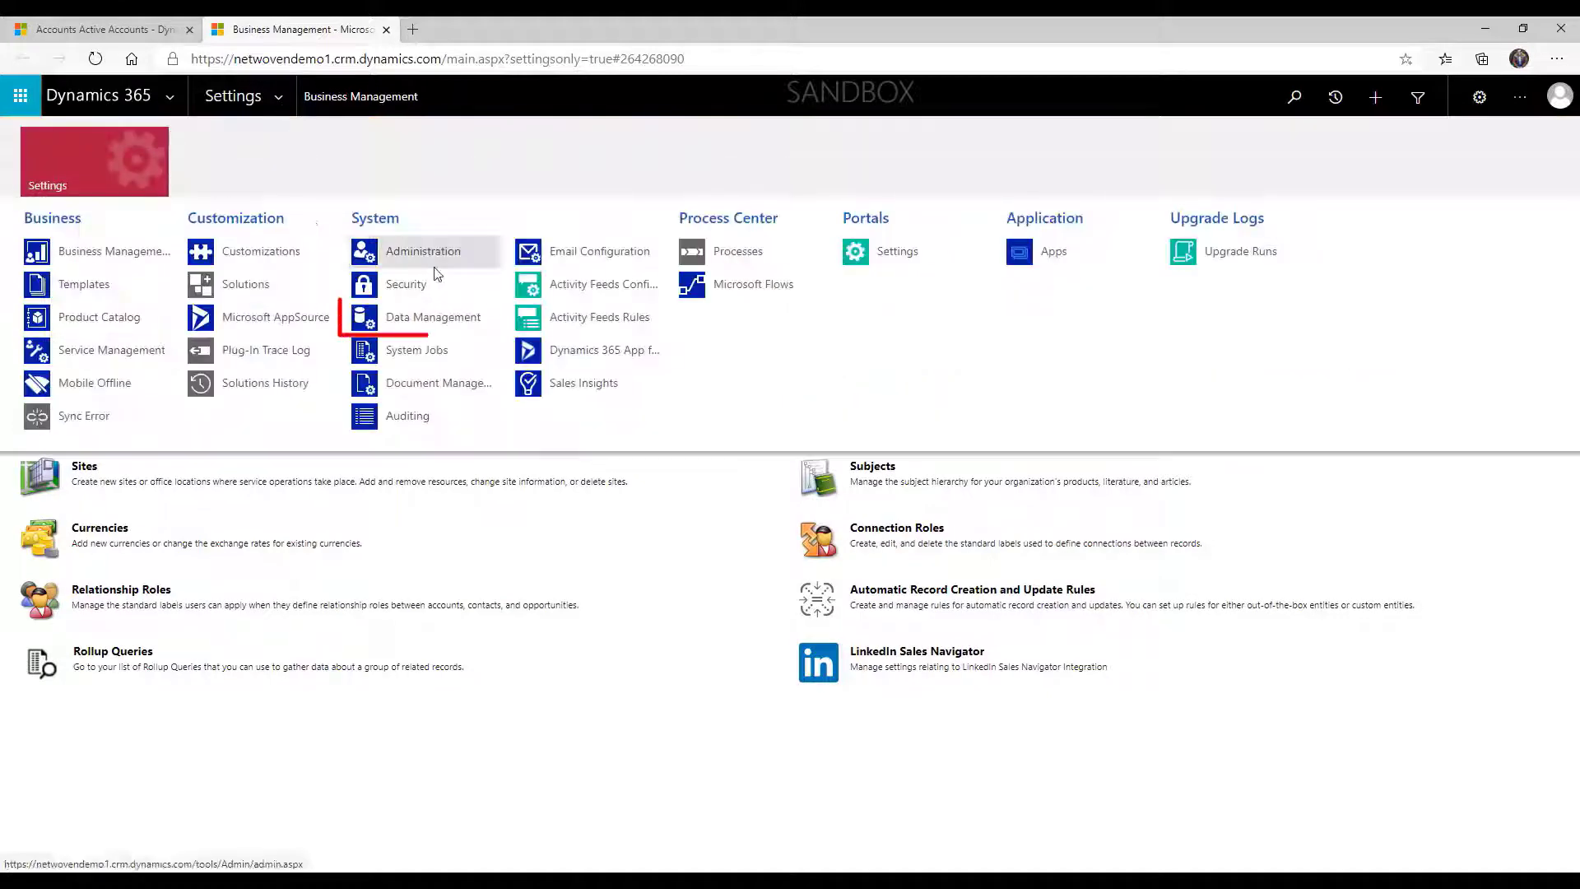
left_click(458, 320)
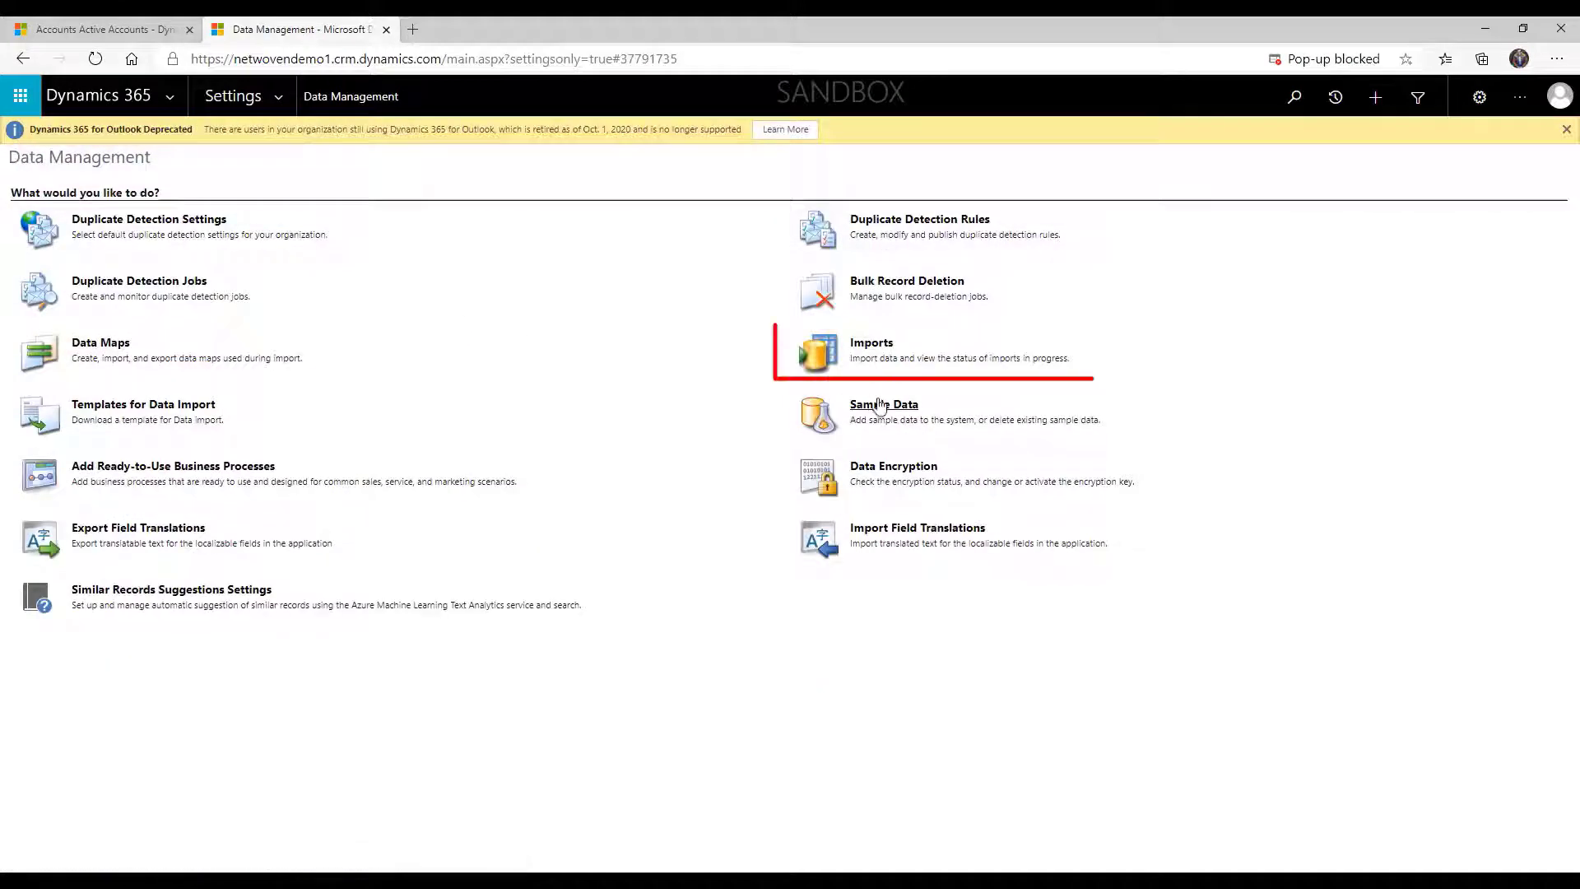
Open Imports from Data Management and expand the Import Data dropdown.
left_click(874, 346)
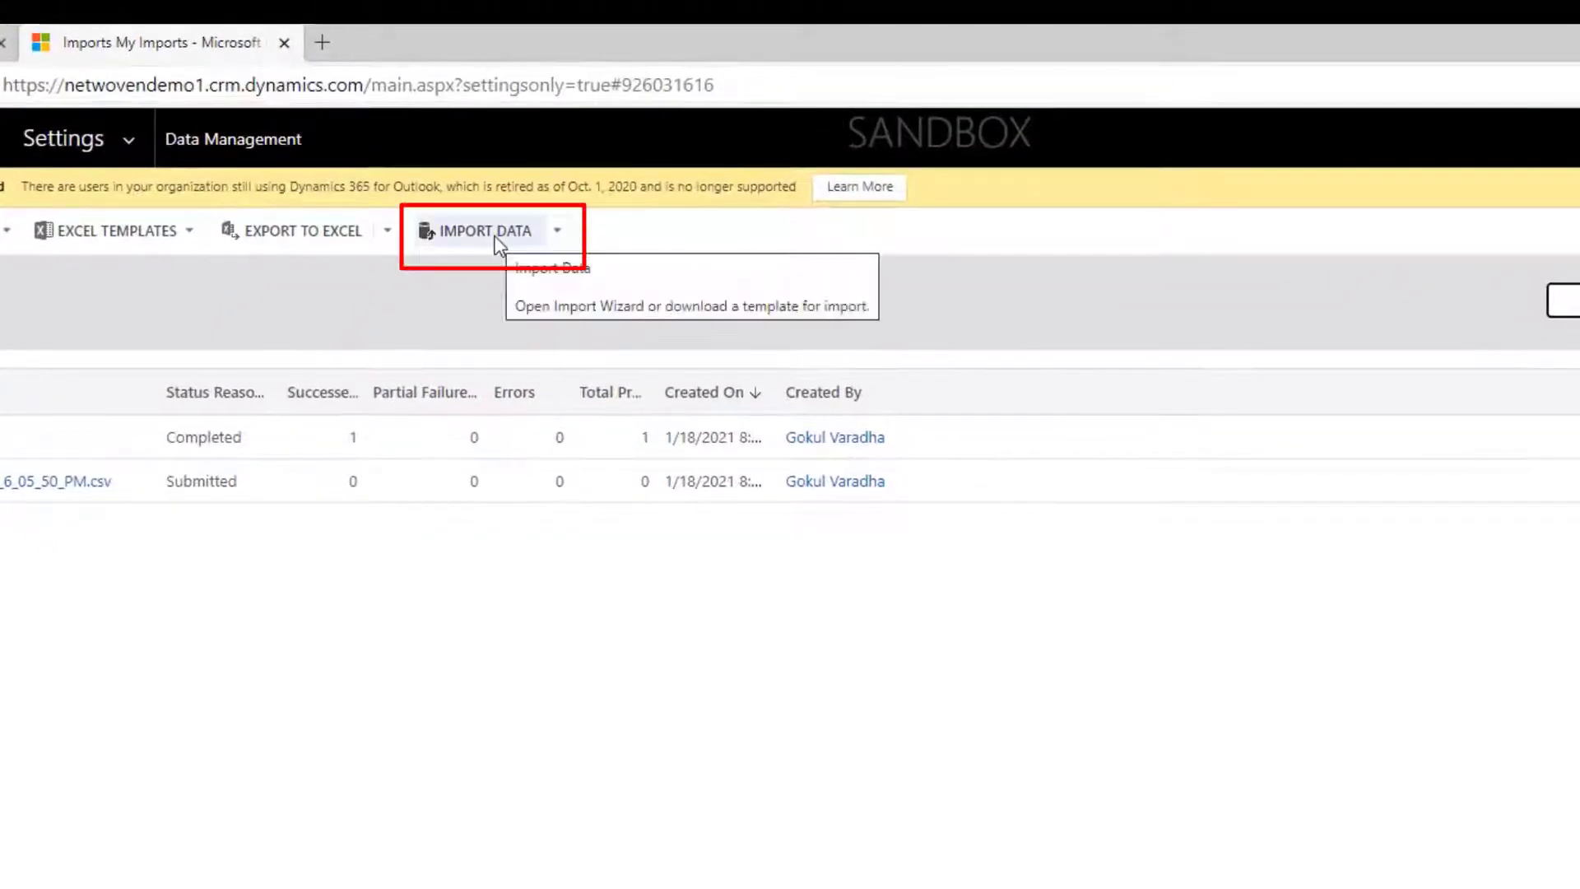
left_click(556, 235)
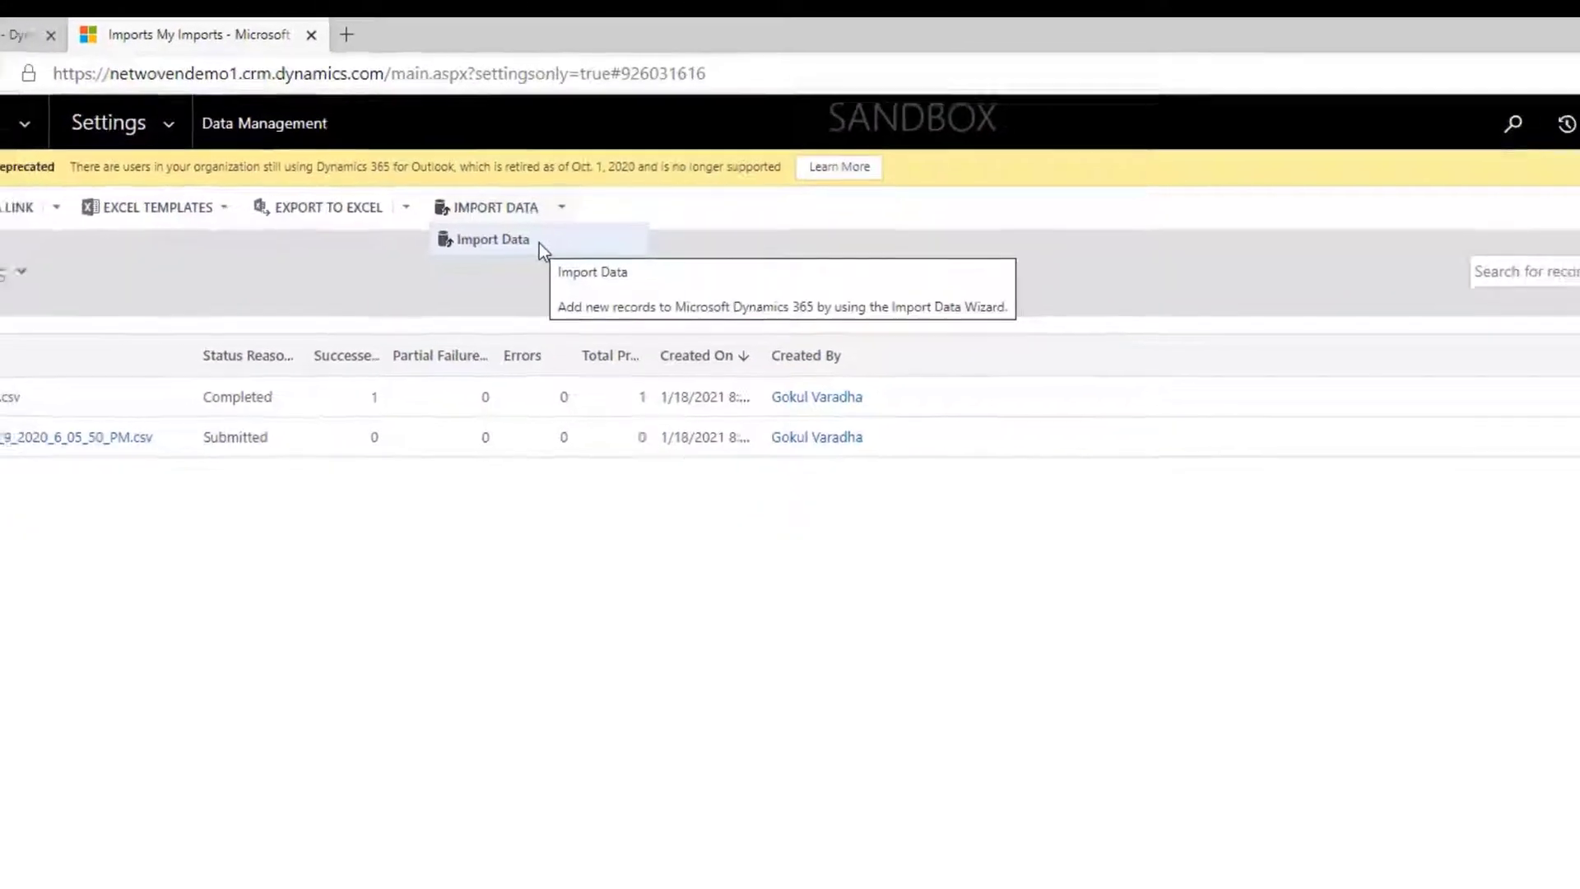
left_click(540, 241)
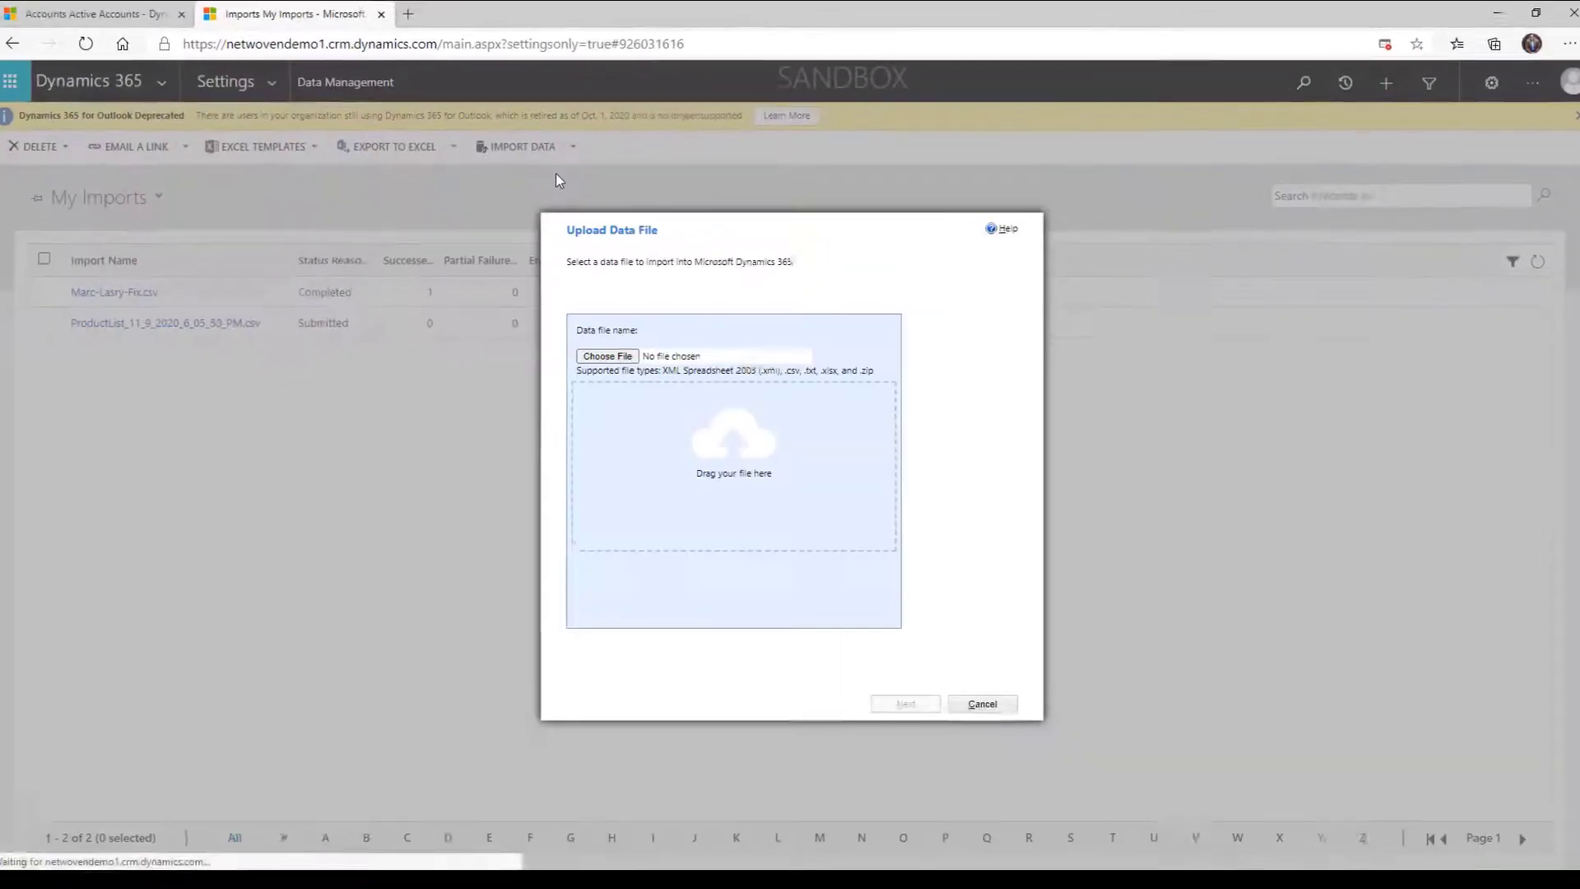
left_click(627, 351)
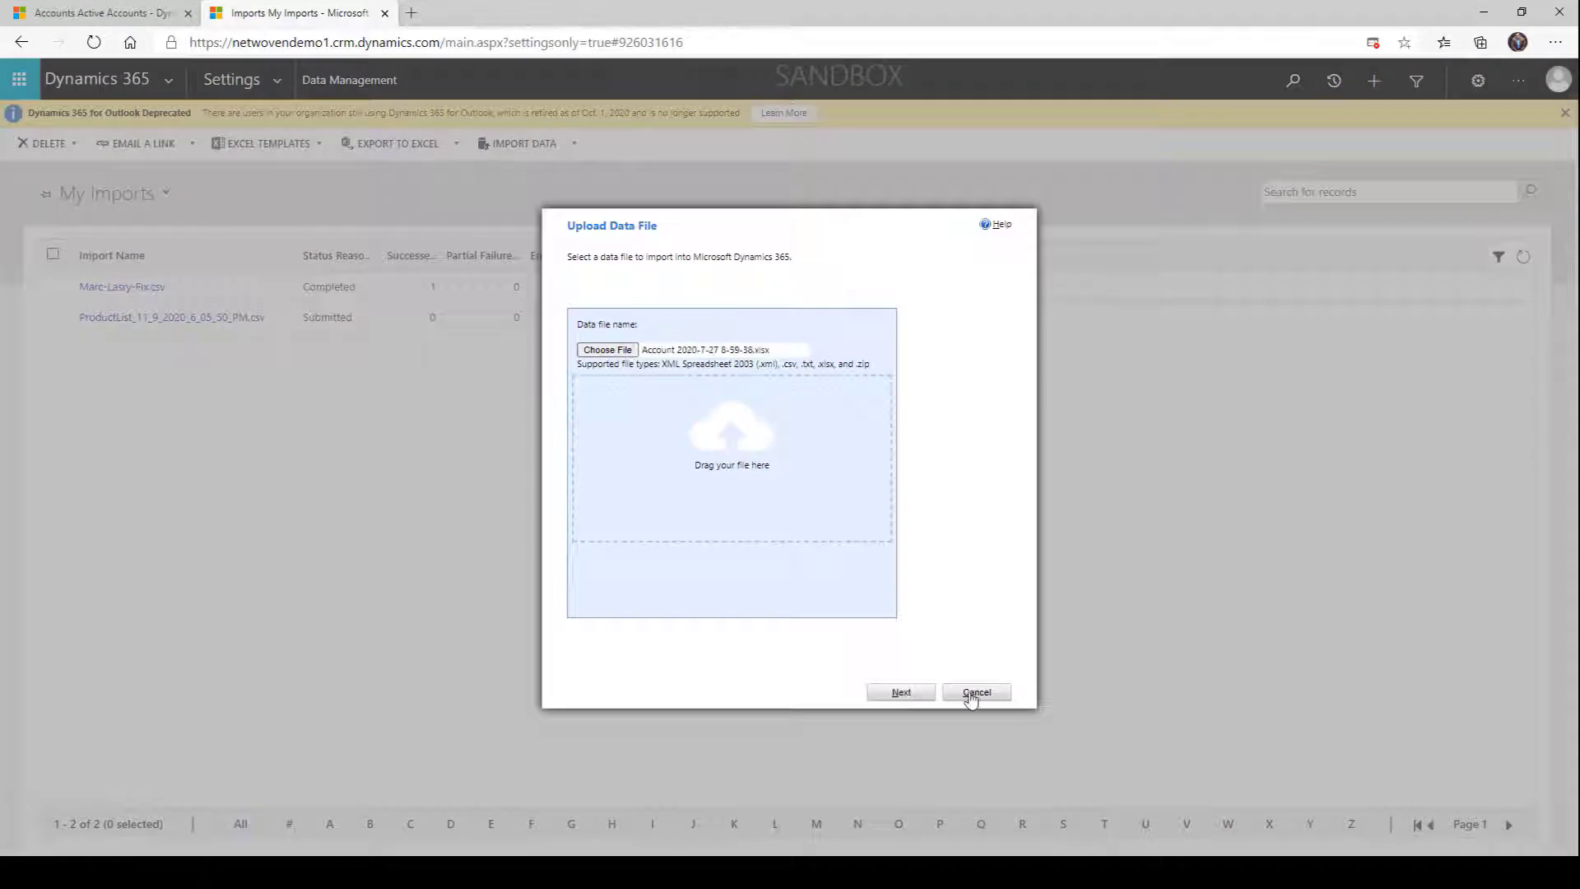
left_click(905, 693)
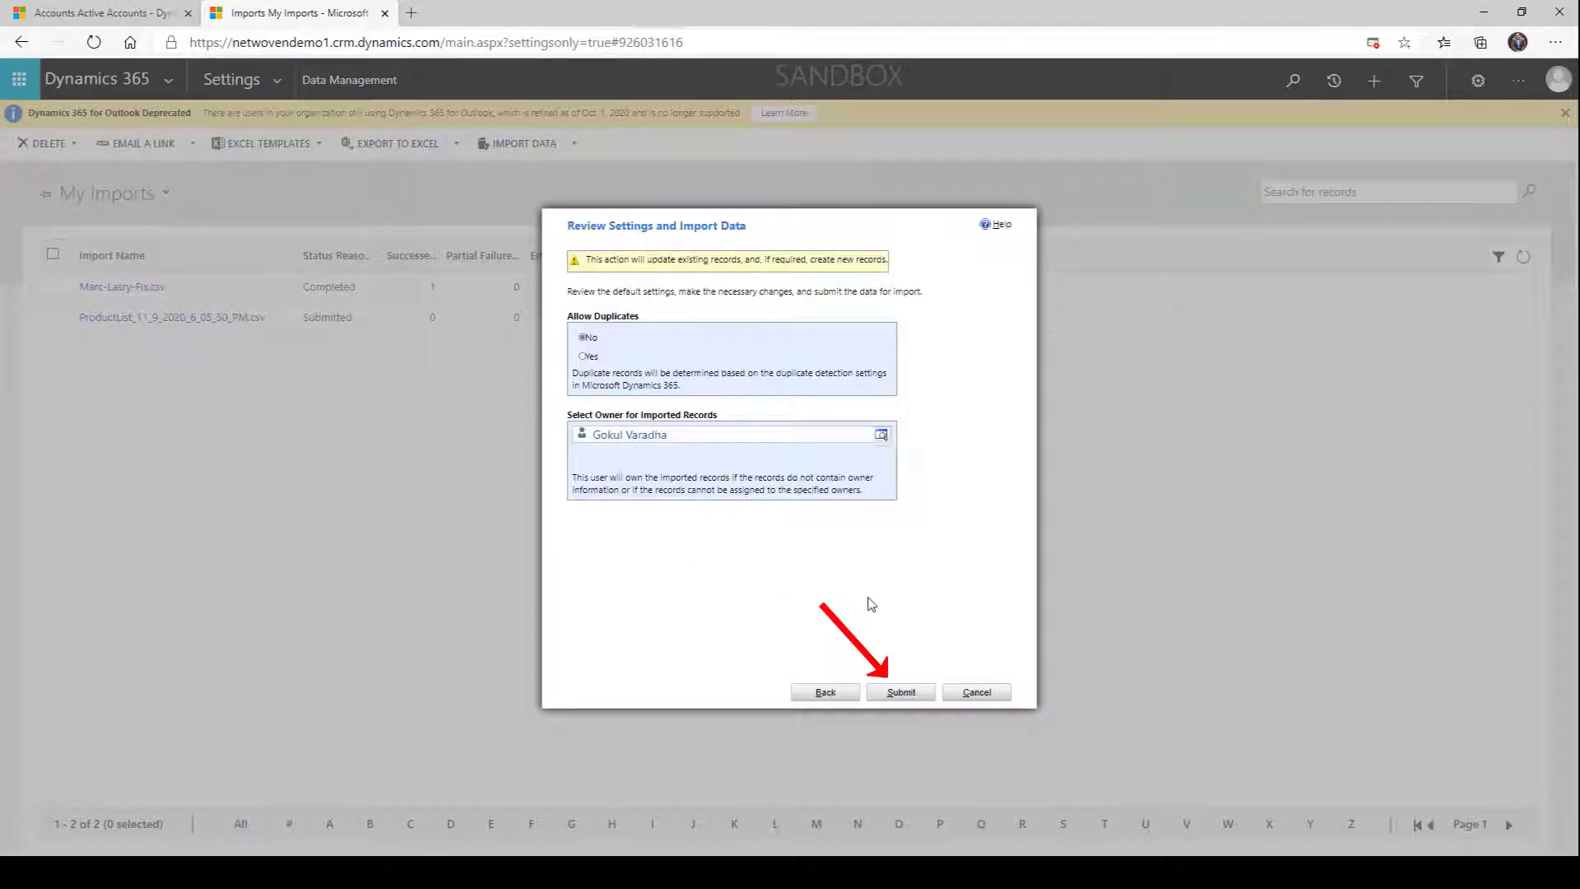
left_click(910, 697)
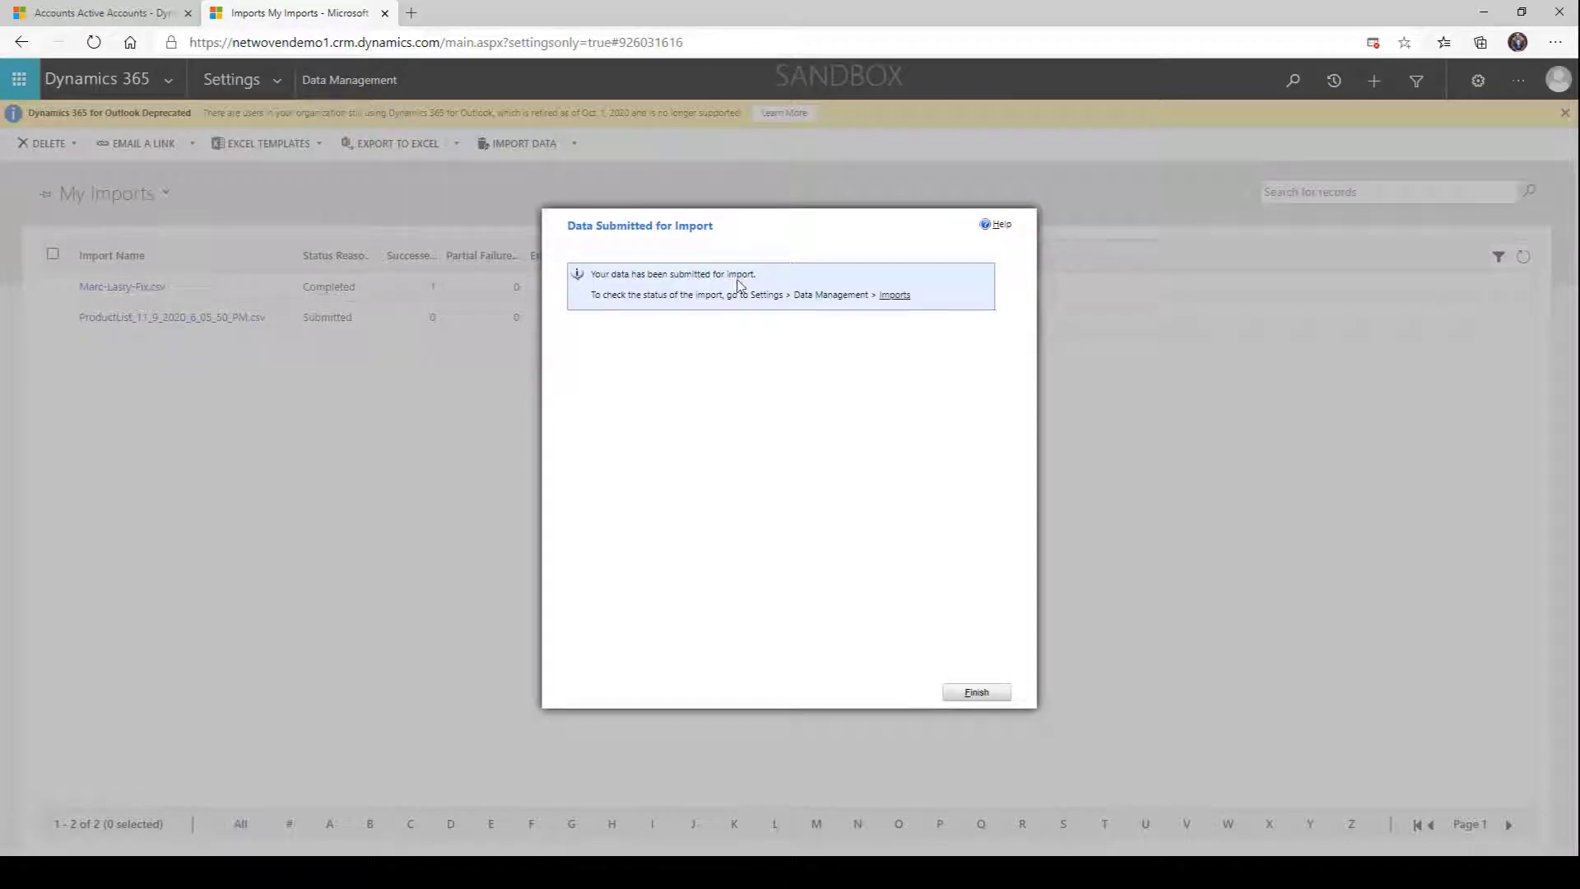
left_click(973, 695)
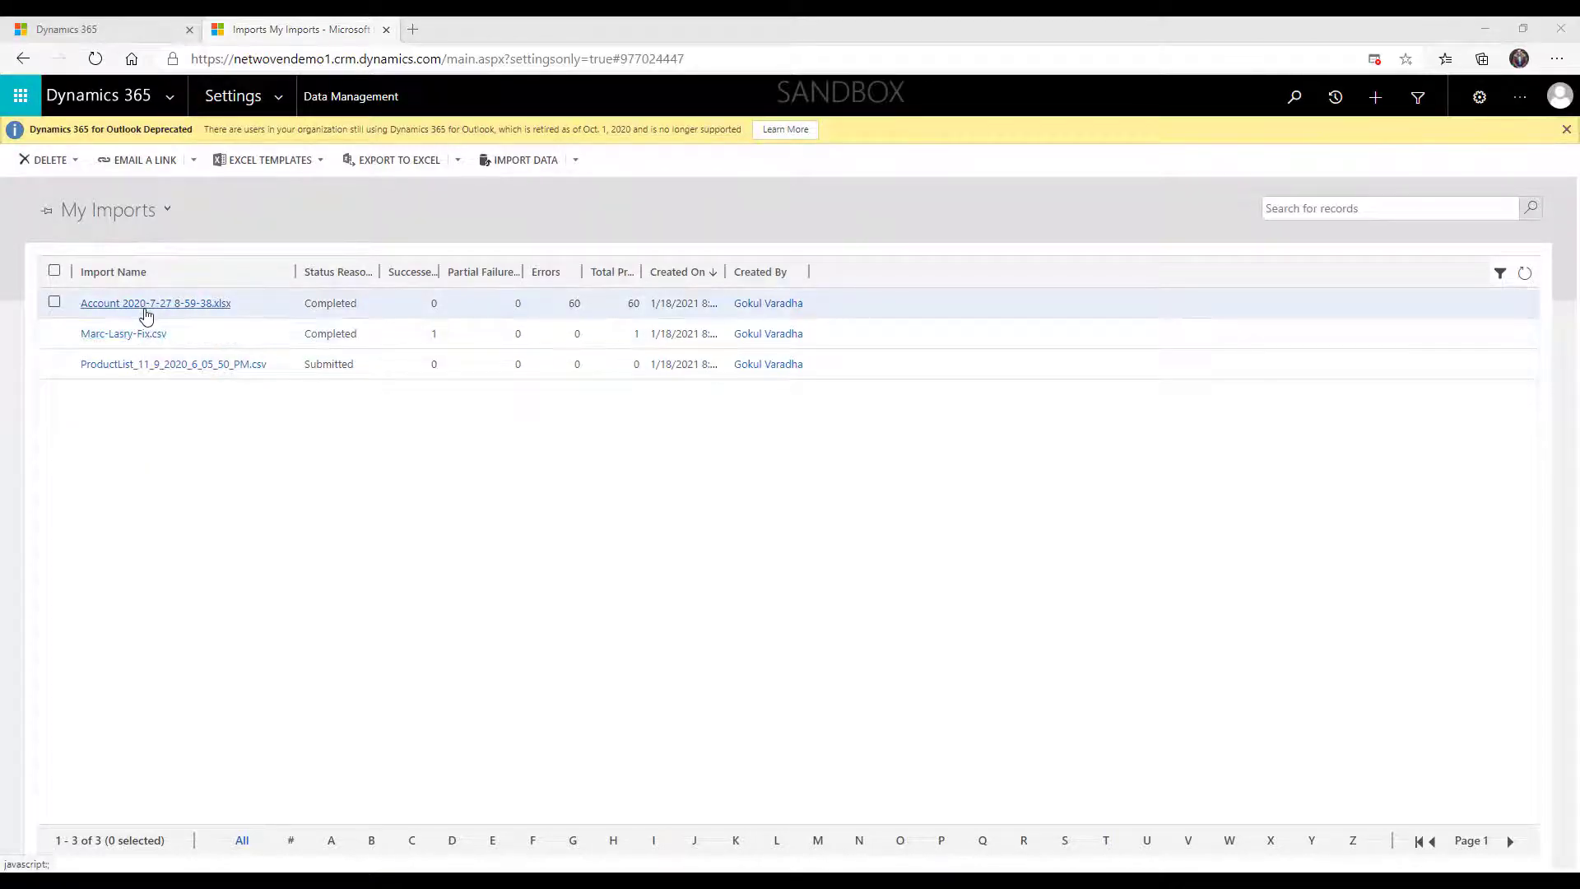
Open the Account .xlsx import full screen and check its Failures, Success and Partial Failure tabs.
left_click(145, 310)
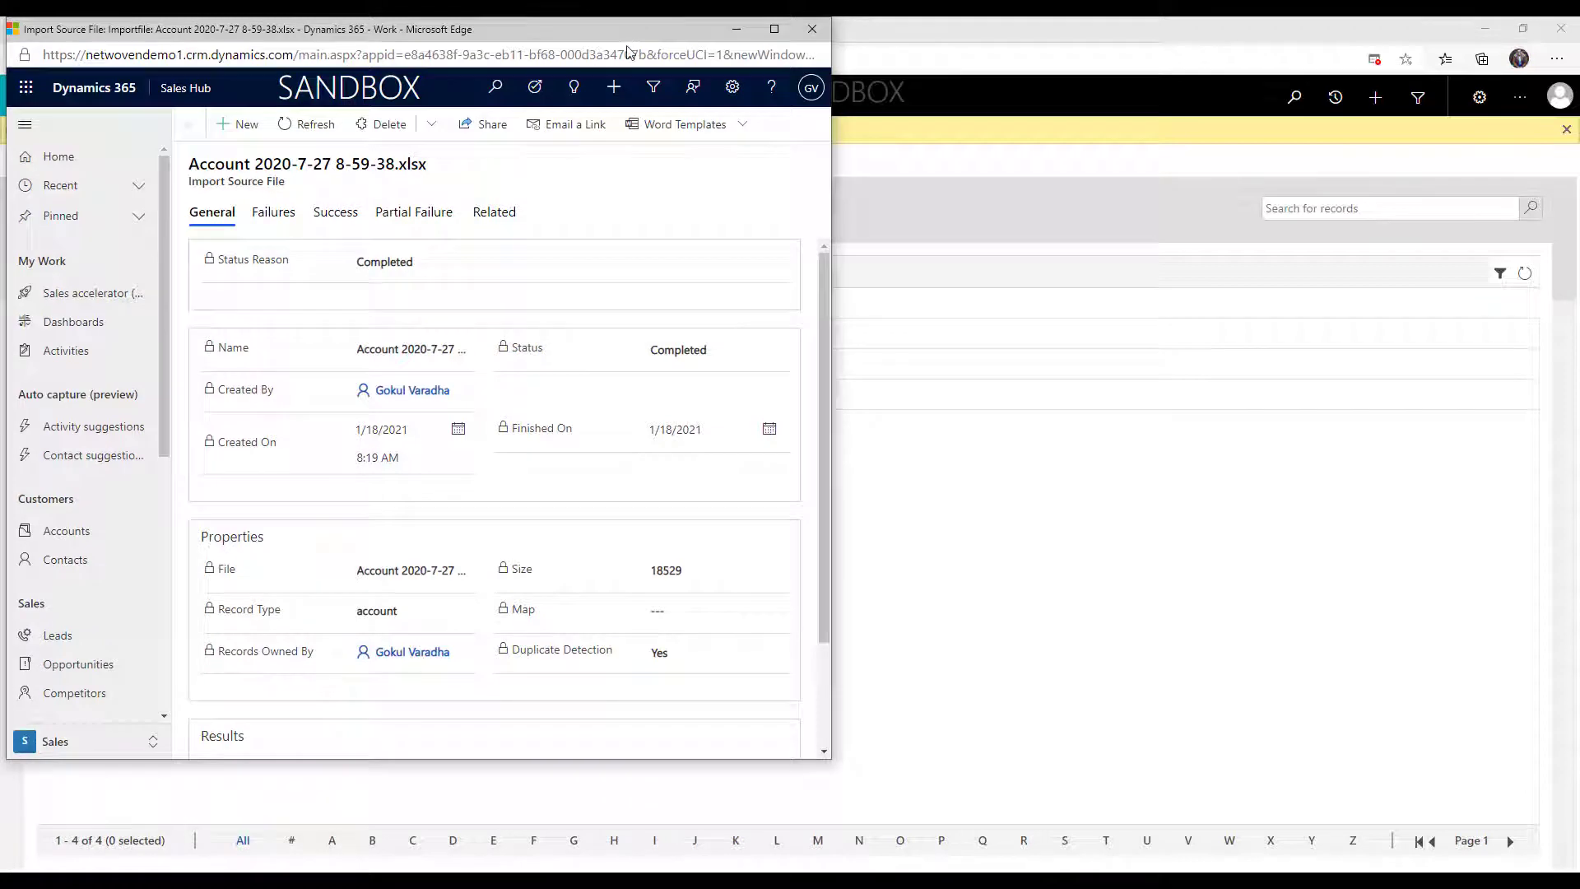
left_click(774, 29)
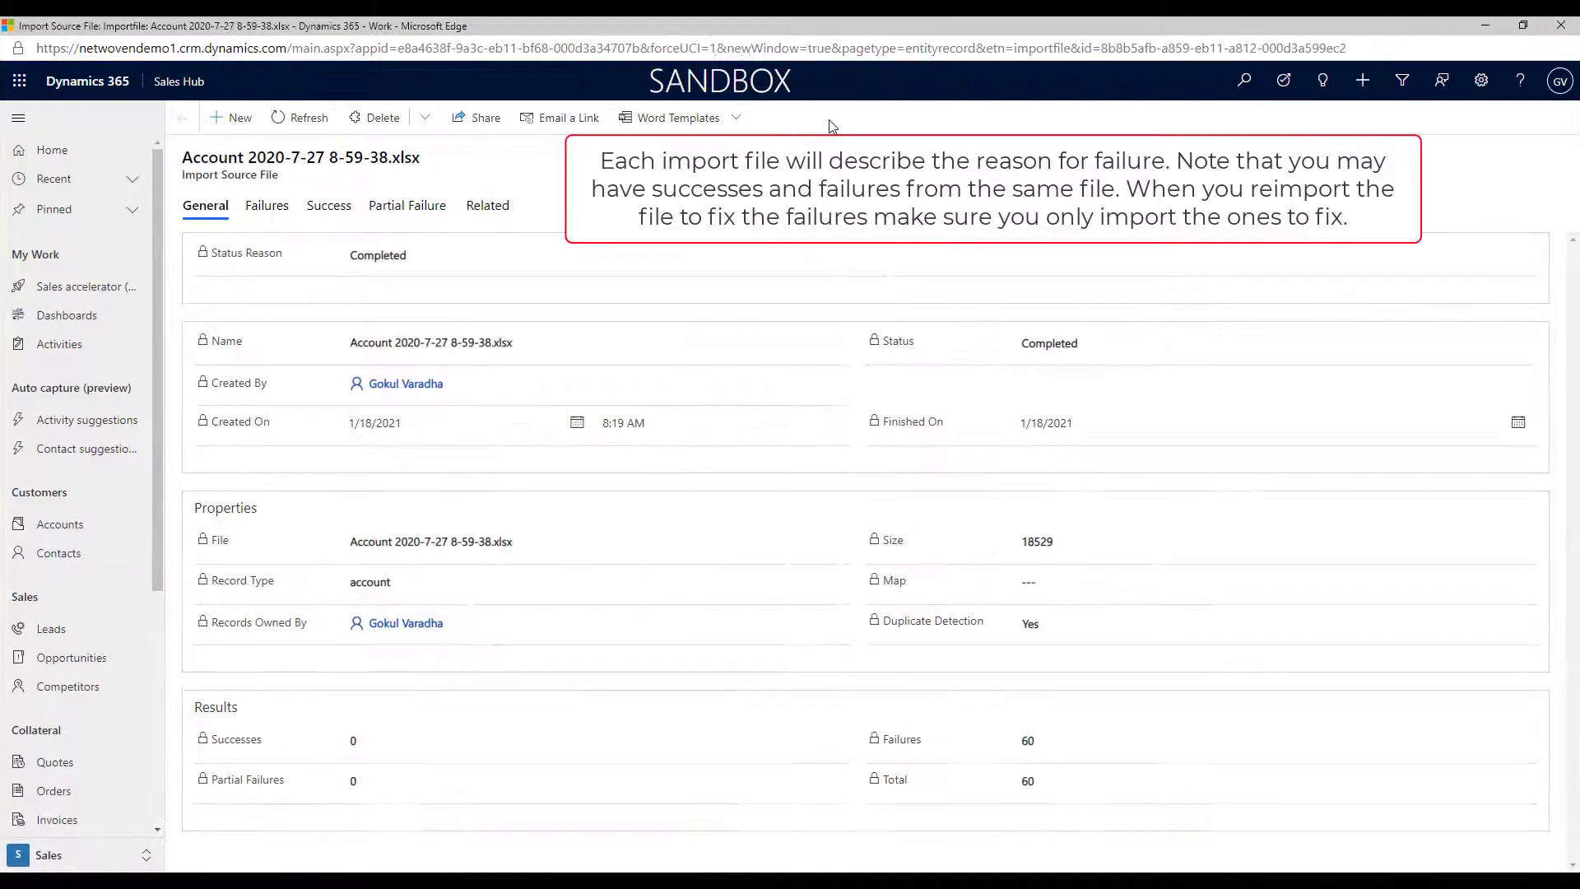
left_click(266, 205)
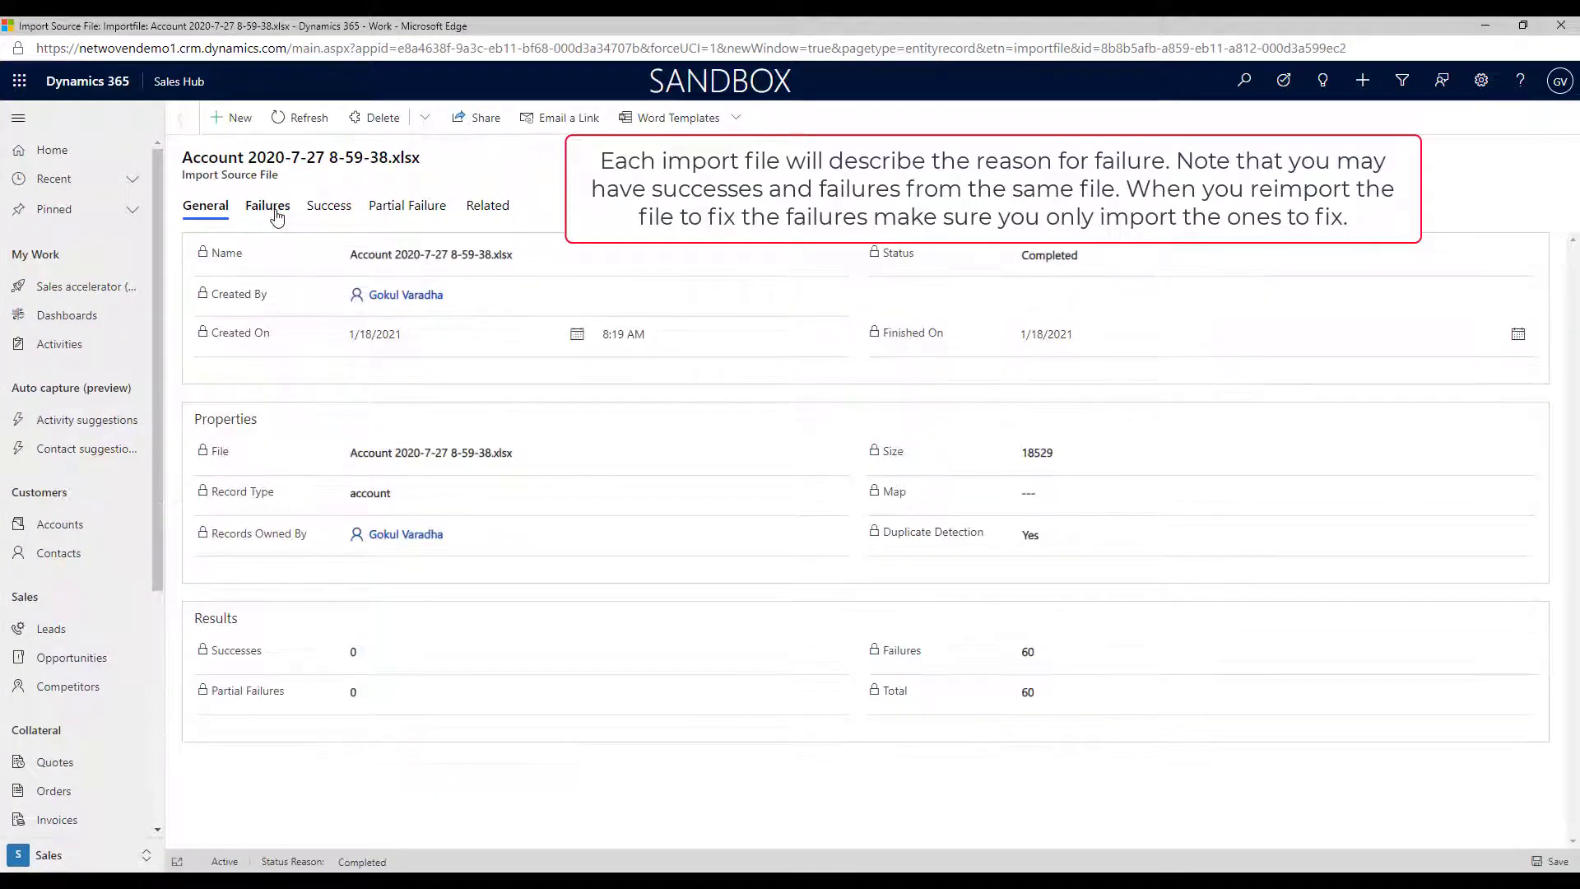
left_click(327, 212)
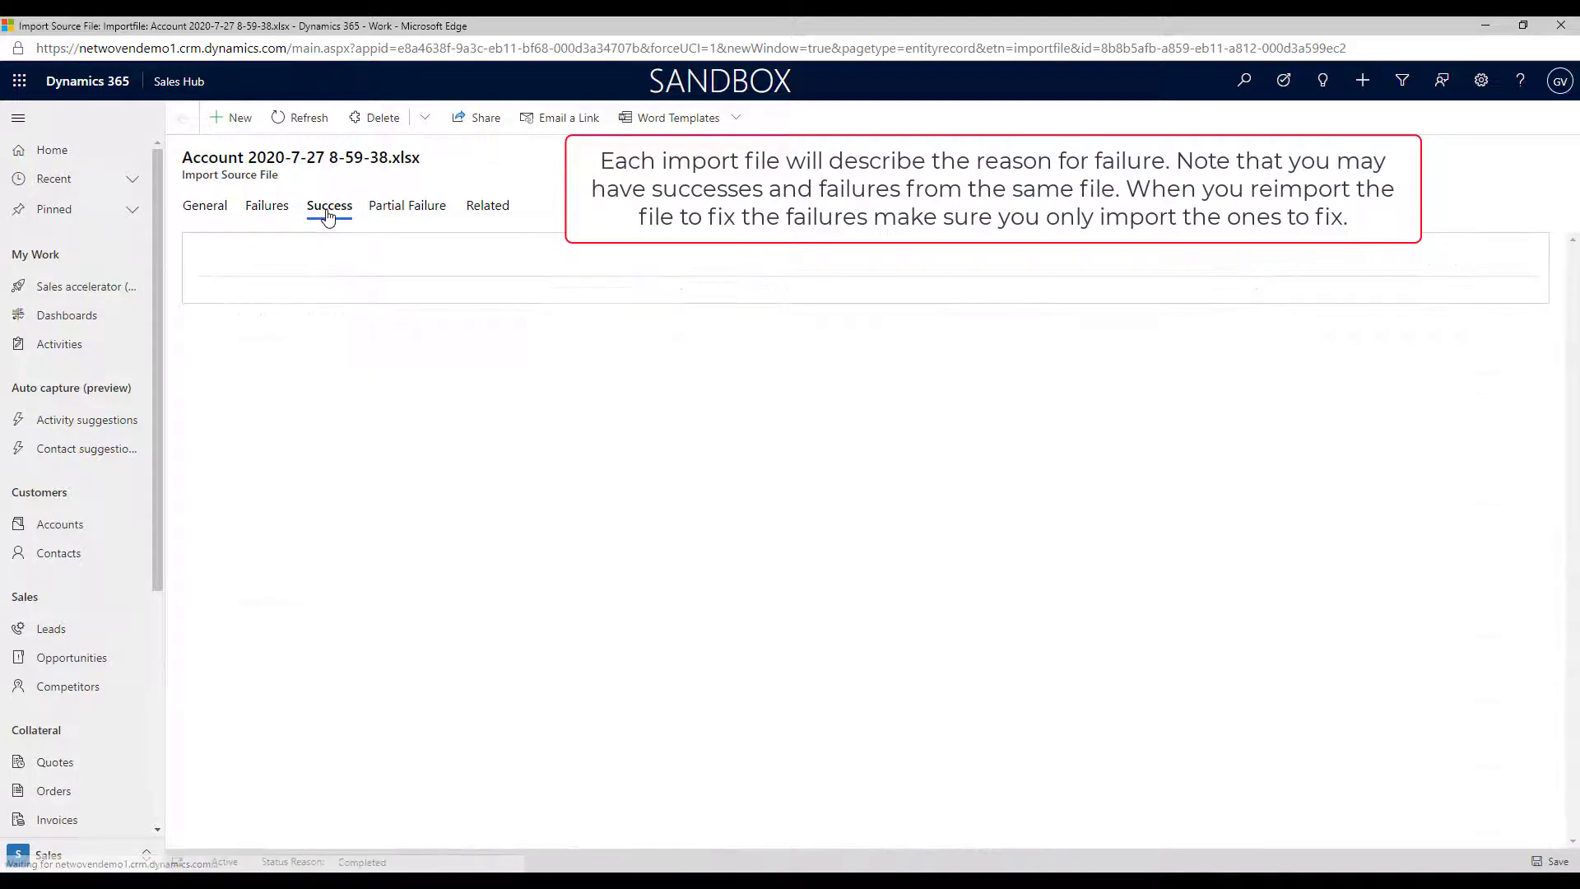
left_click(387, 215)
left_click(269, 212)
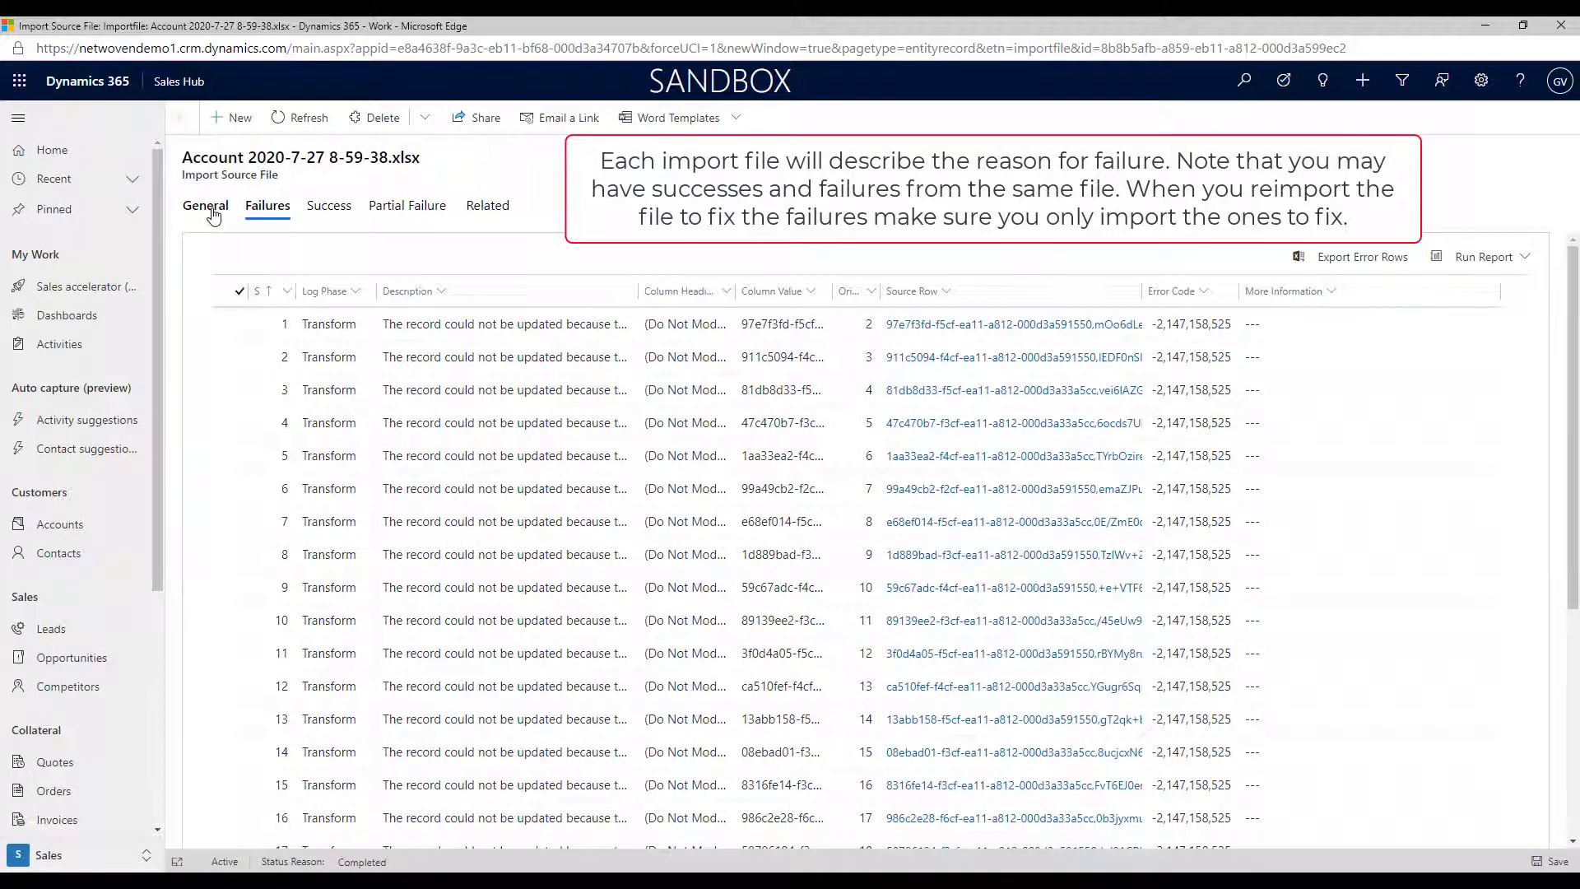
left_click(206, 207)
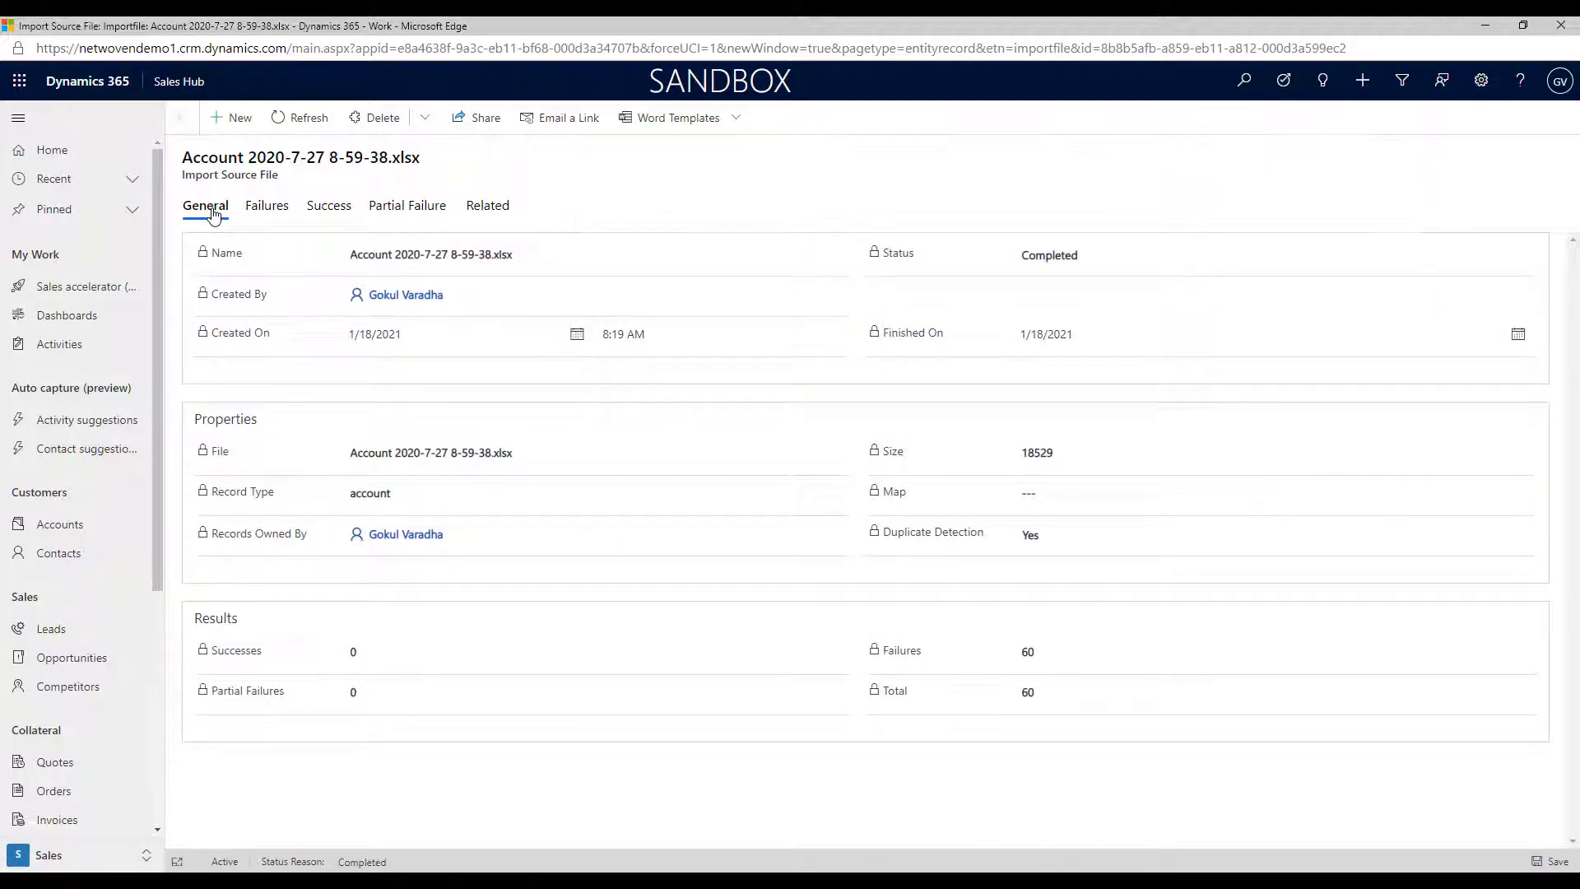